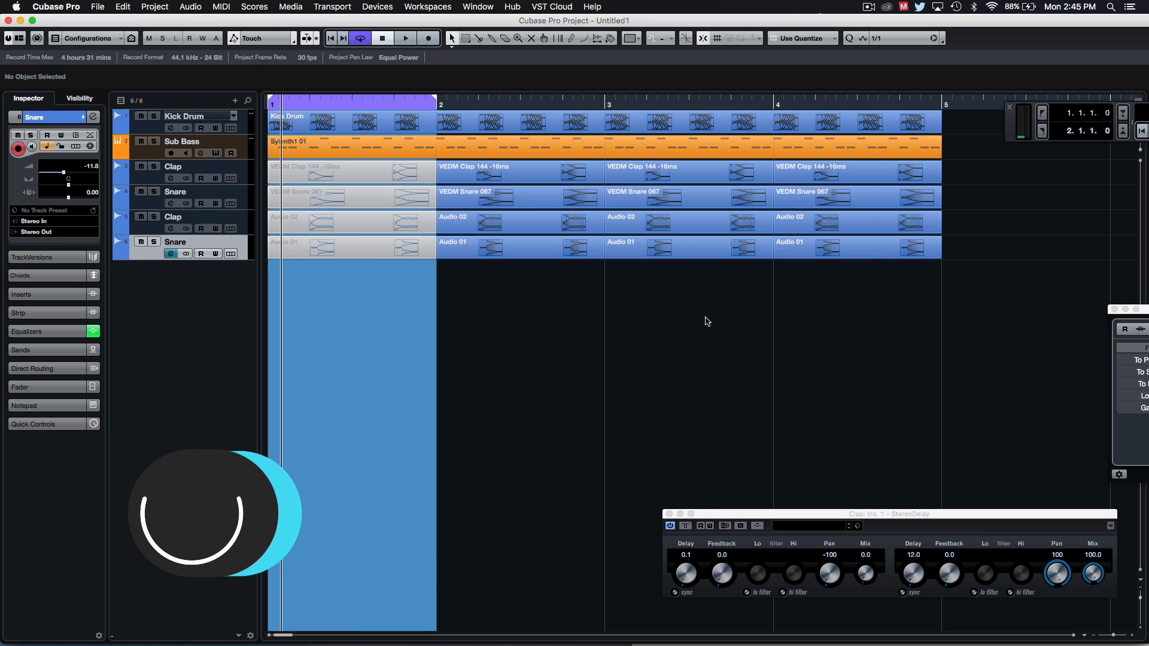
click(628, 356)
drag(328, 254, 440, 304)
click(320, 178)
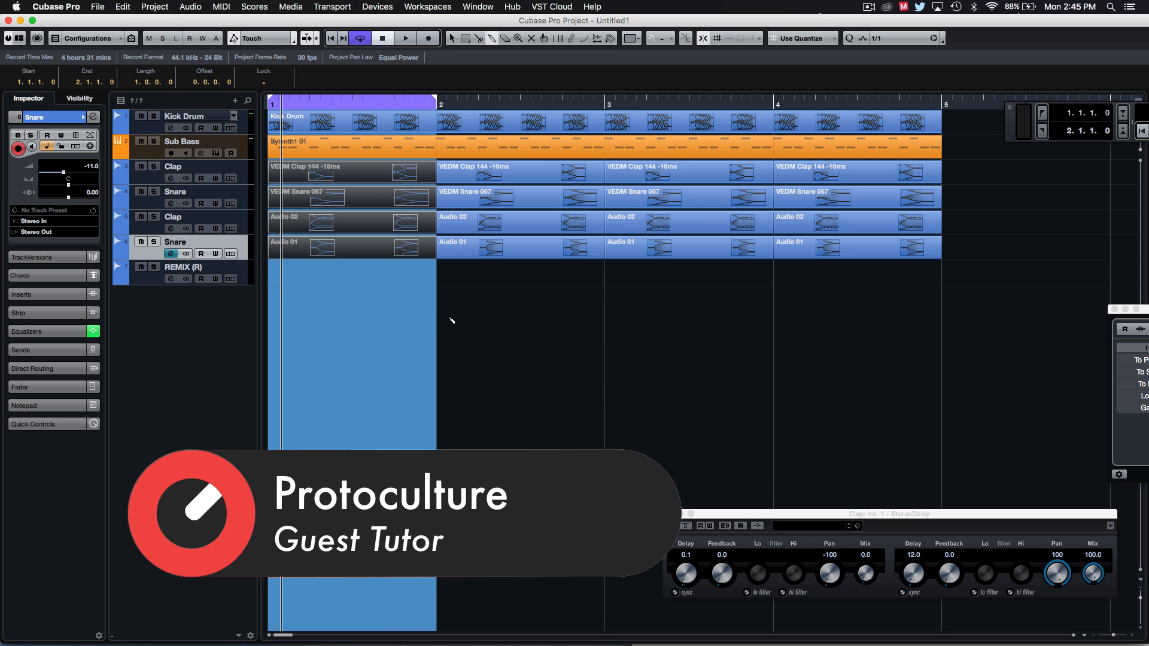
click(314, 297)
click(367, 310)
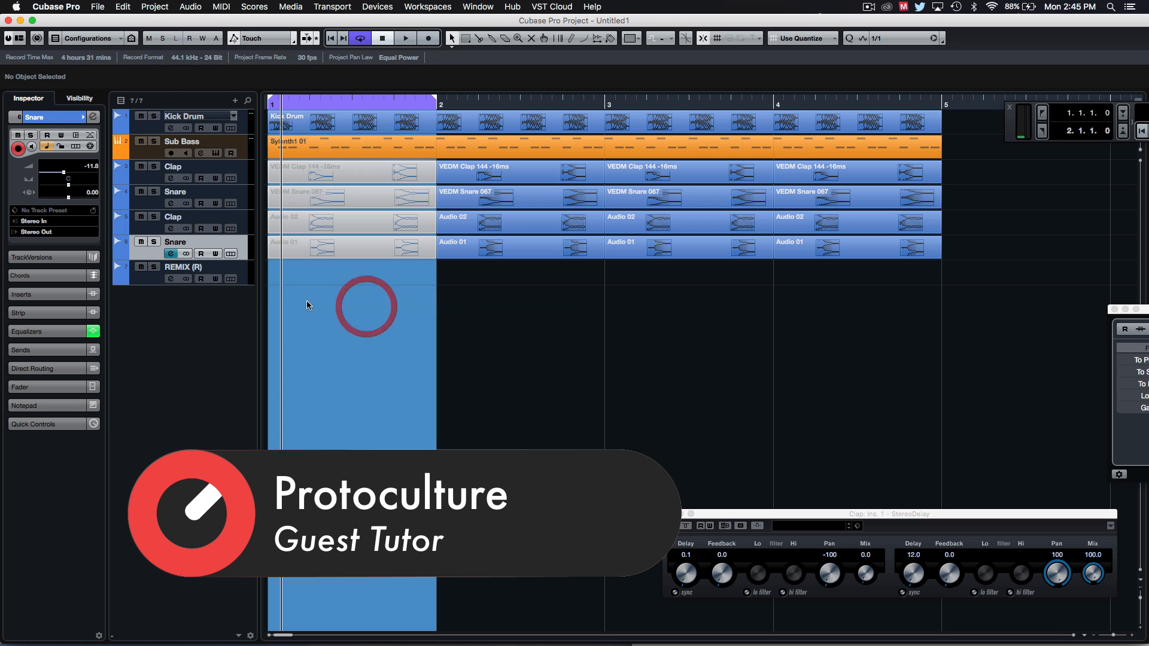
Step: Remove the REMIX (R) track from the project
click(240, 272)
right_click(257, 272)
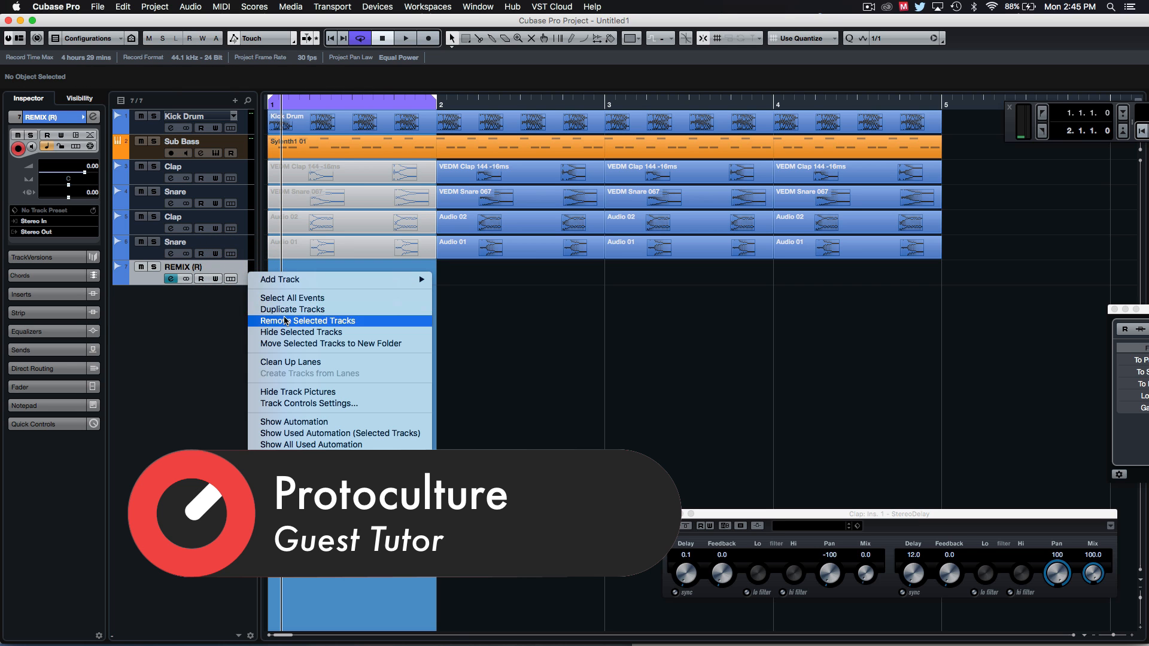
click(284, 319)
Step: Unmute the four muted clap and snare events in bar 1 with the Mute tool
drag(379, 295, 365, 183)
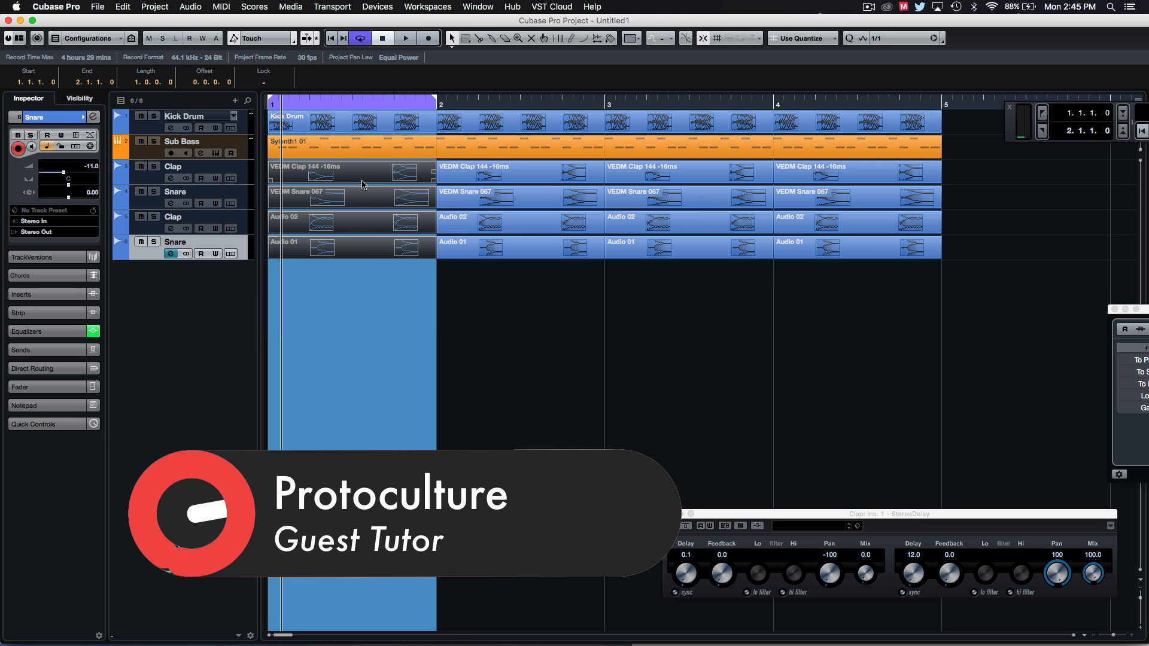
key(m)
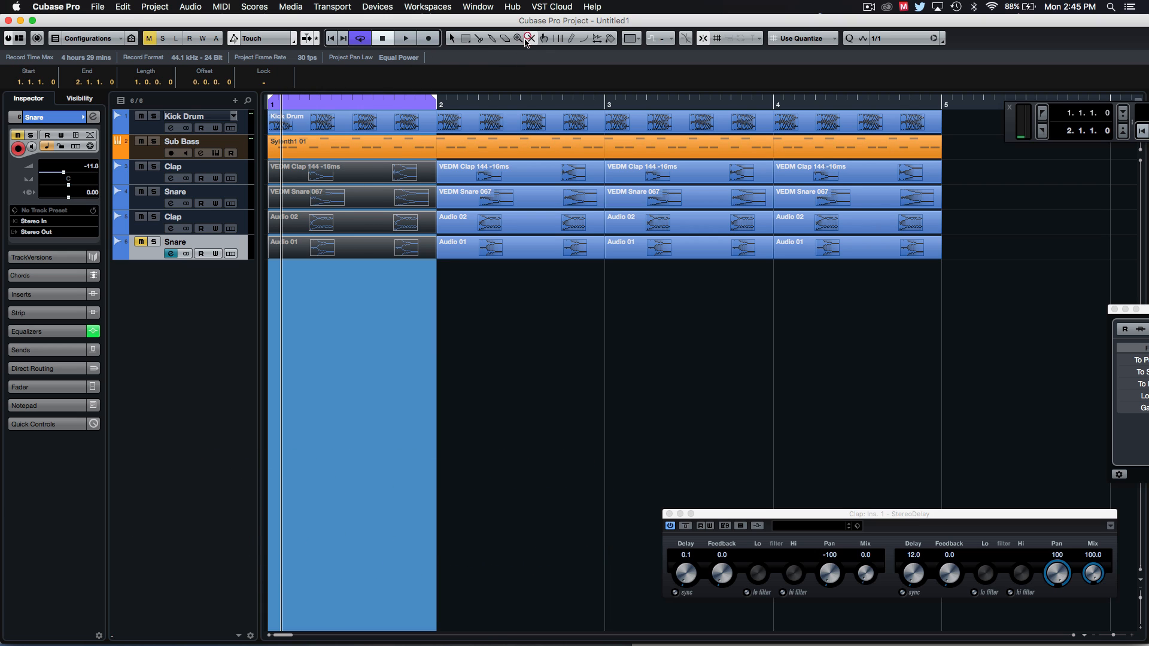
click(331, 175)
click(335, 210)
click(336, 230)
click(332, 199)
click(319, 246)
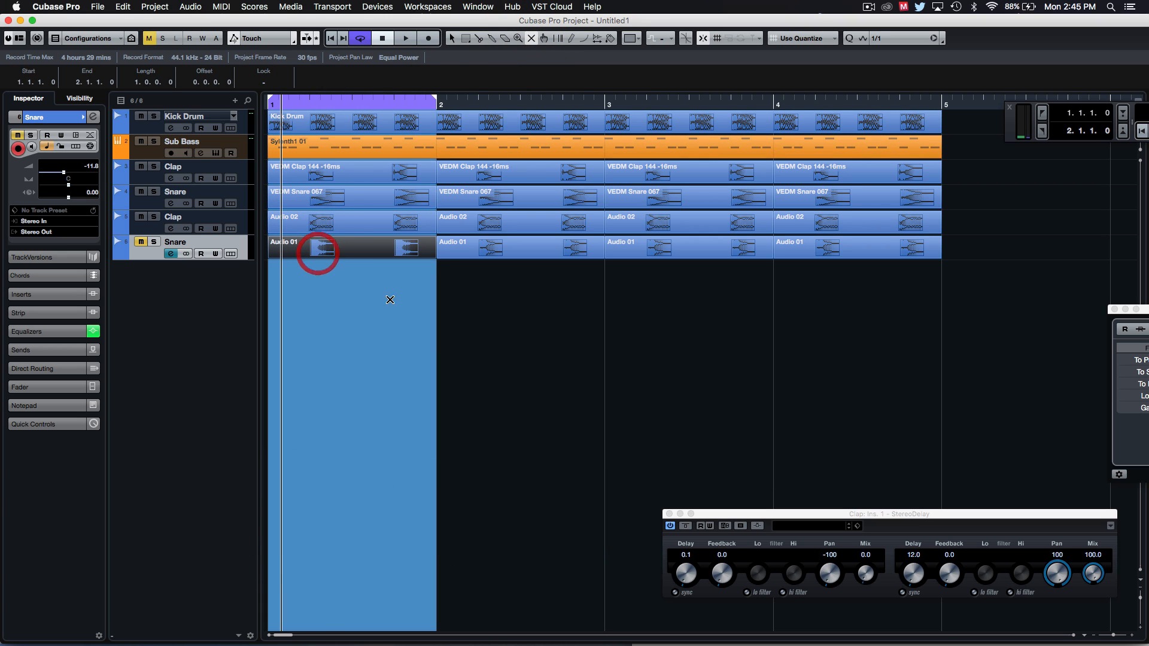
Step: Return to the Object Selection tool and unmute the lower Snare track
key(1)
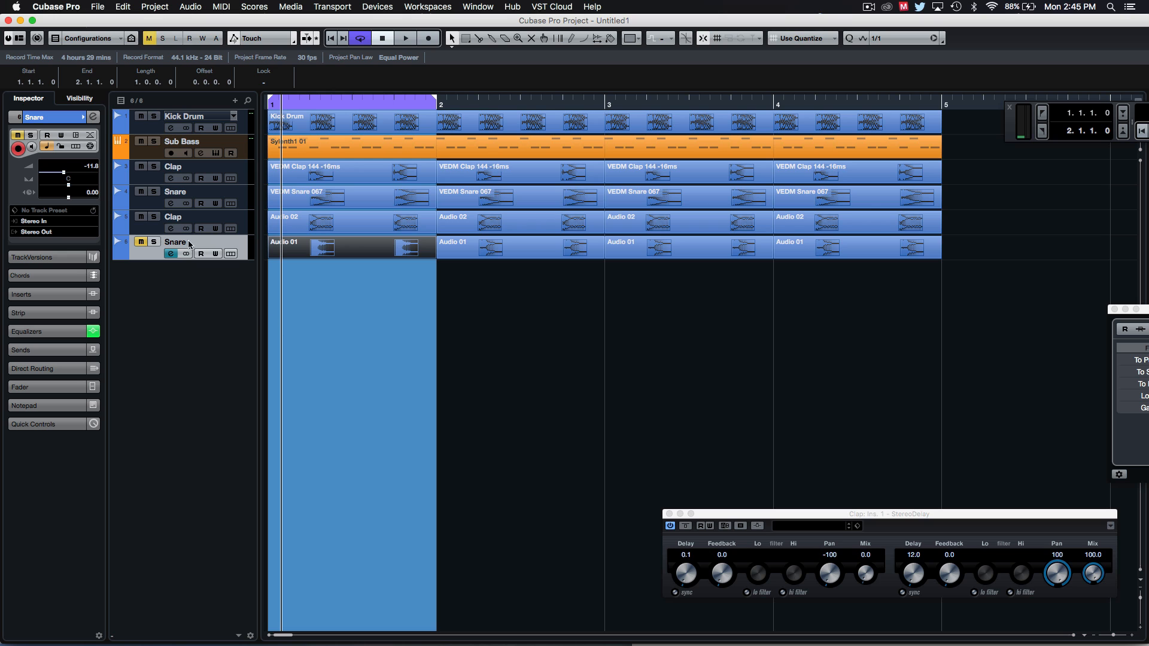
click(140, 241)
click(299, 291)
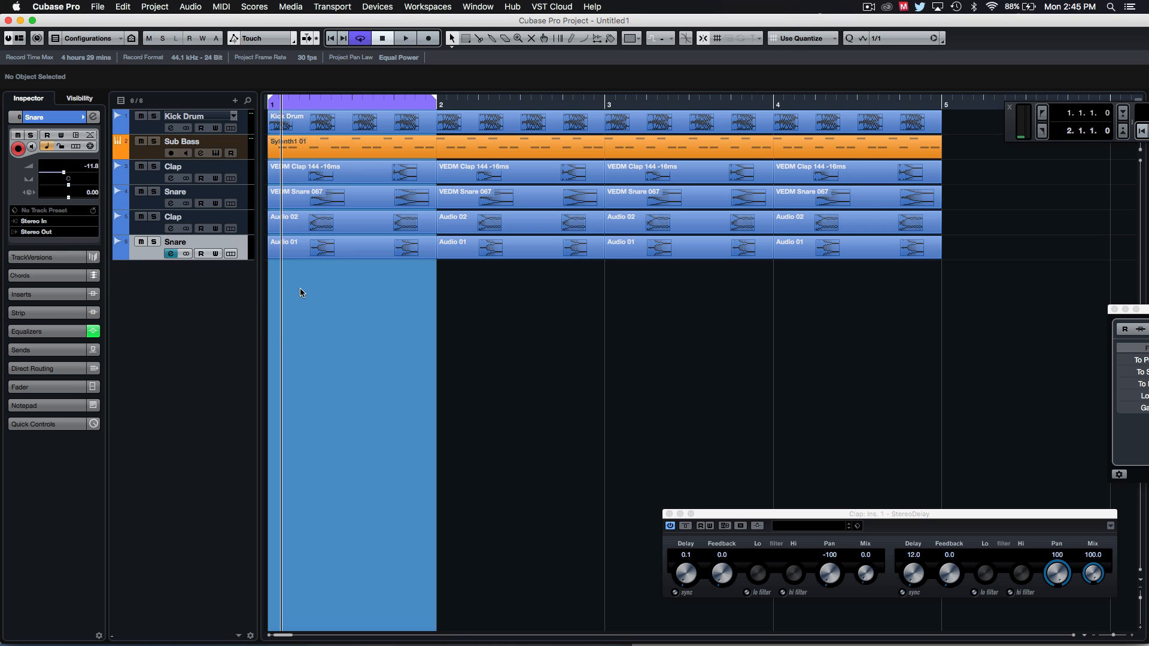
Step: Move the second Clap track up so it sits directly beneath the first Clap track
click(300, 289)
click(243, 227)
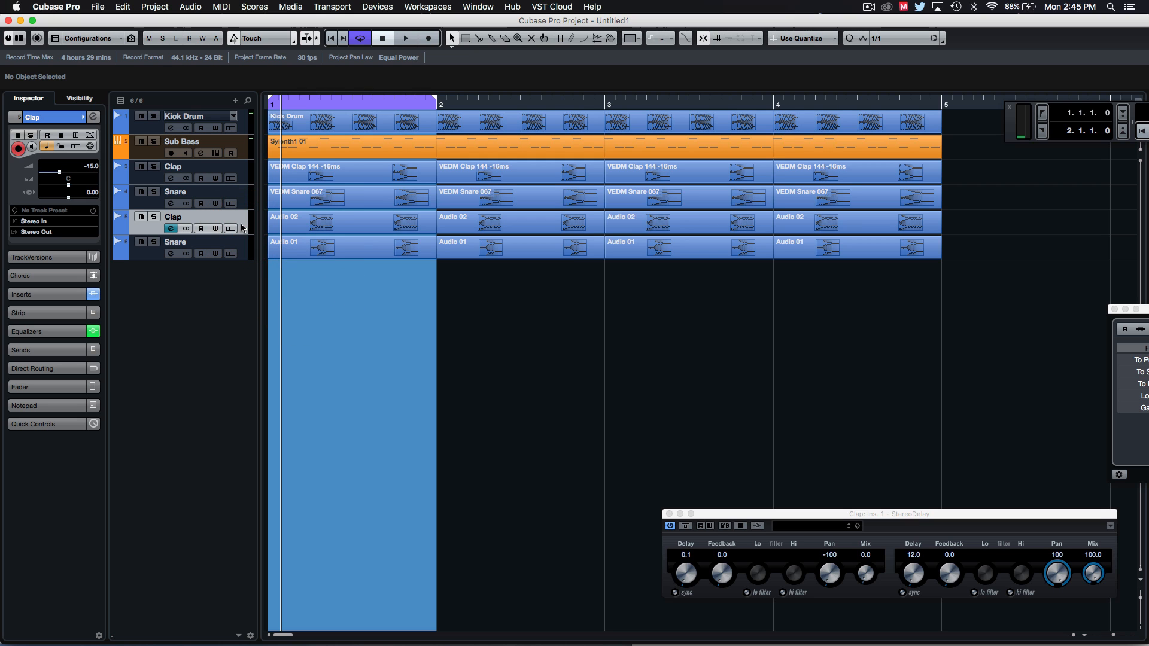
drag(242, 227, 240, 193)
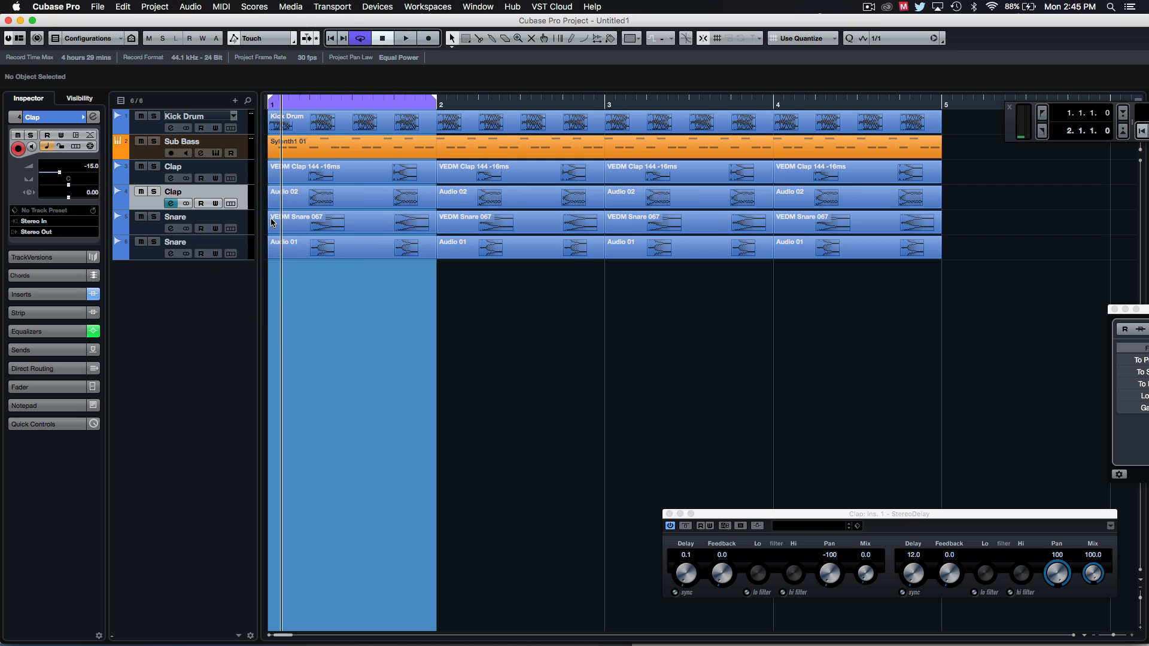
Step: Solo the first Clap track, which holds the VEDM Clap 144 events
click(529, 329)
key(h)
key(h)
click(543, 321)
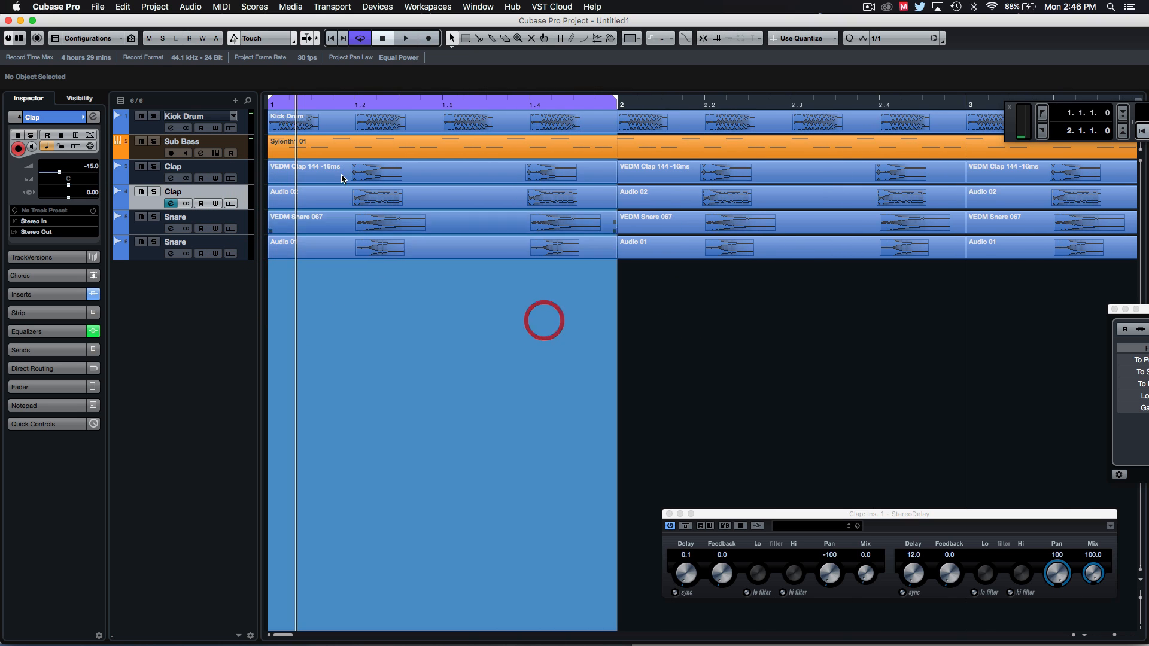
click(396, 198)
click(154, 167)
click(142, 191)
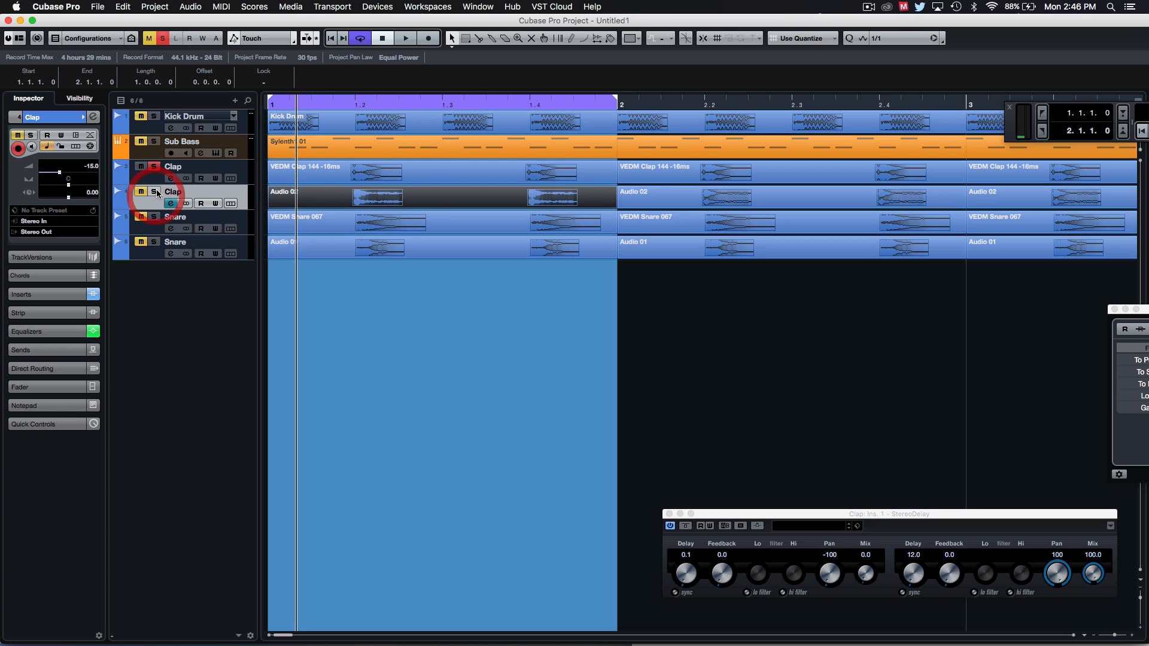
click(407, 355)
Step: Bypass the VPS Stereo Matrix insert in the first Clap track's channel settings
click(132, 165)
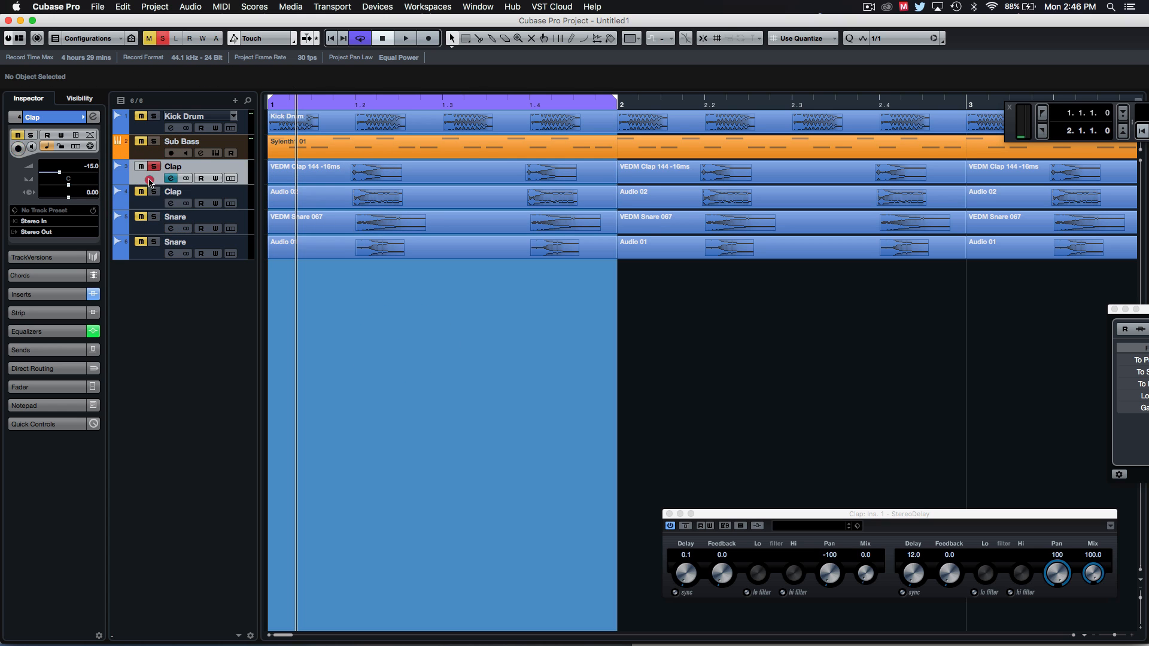
click(93, 117)
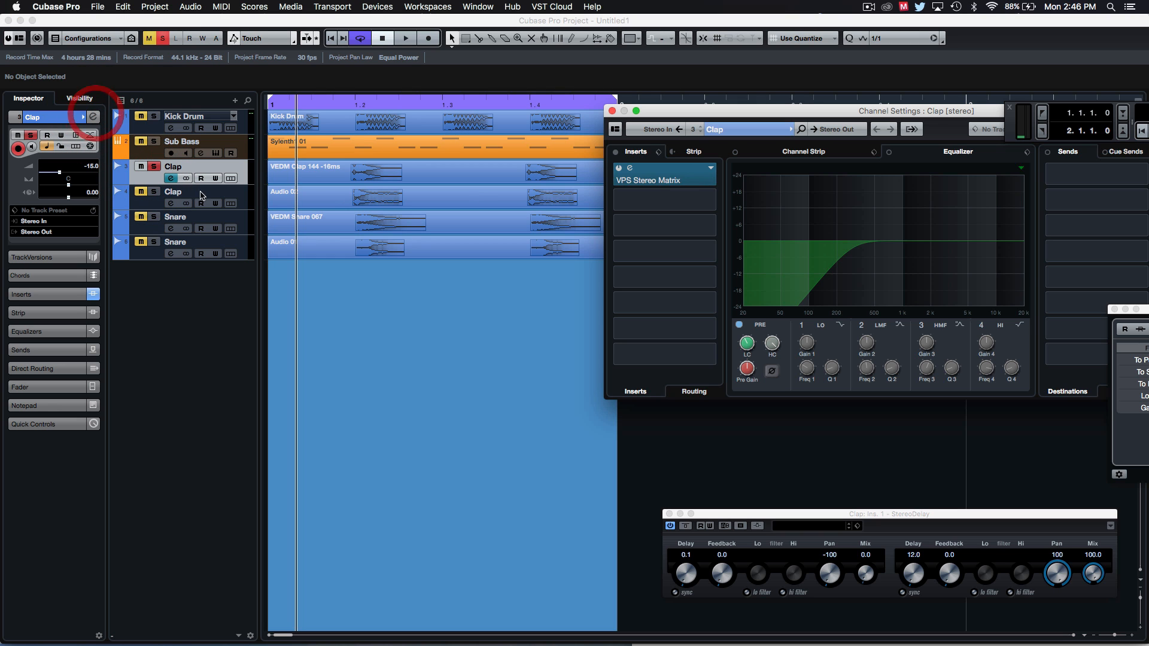
click(622, 169)
Step: Bypass the StereoDelay insert in the second Clap track's channel settings and close them
click(198, 194)
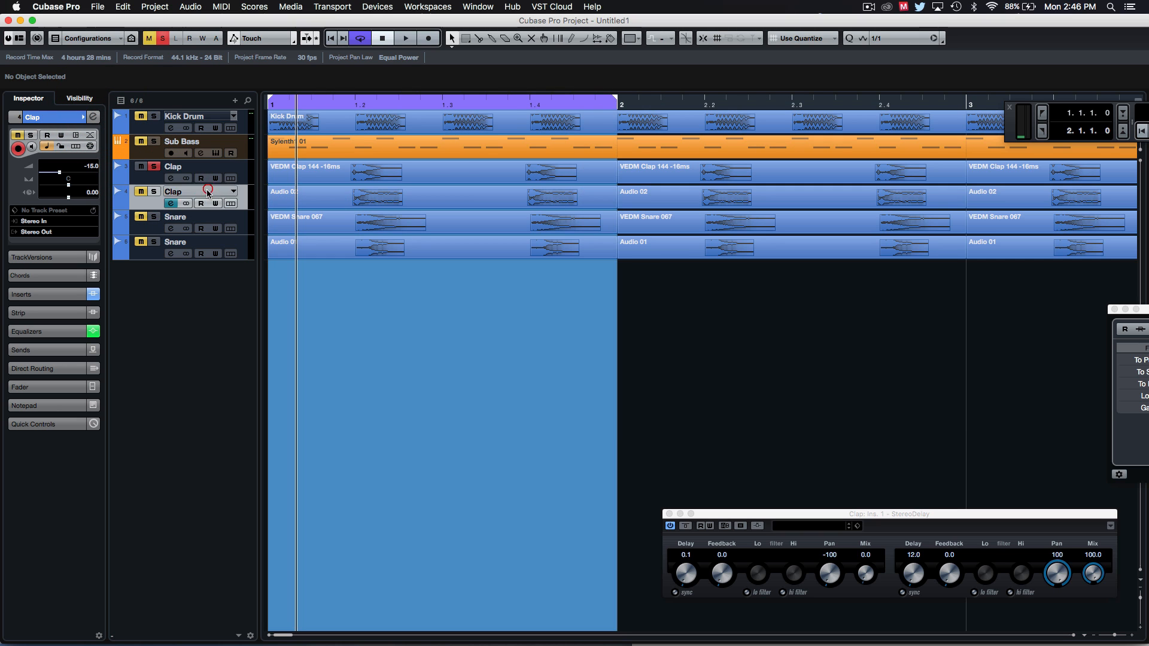
click(93, 117)
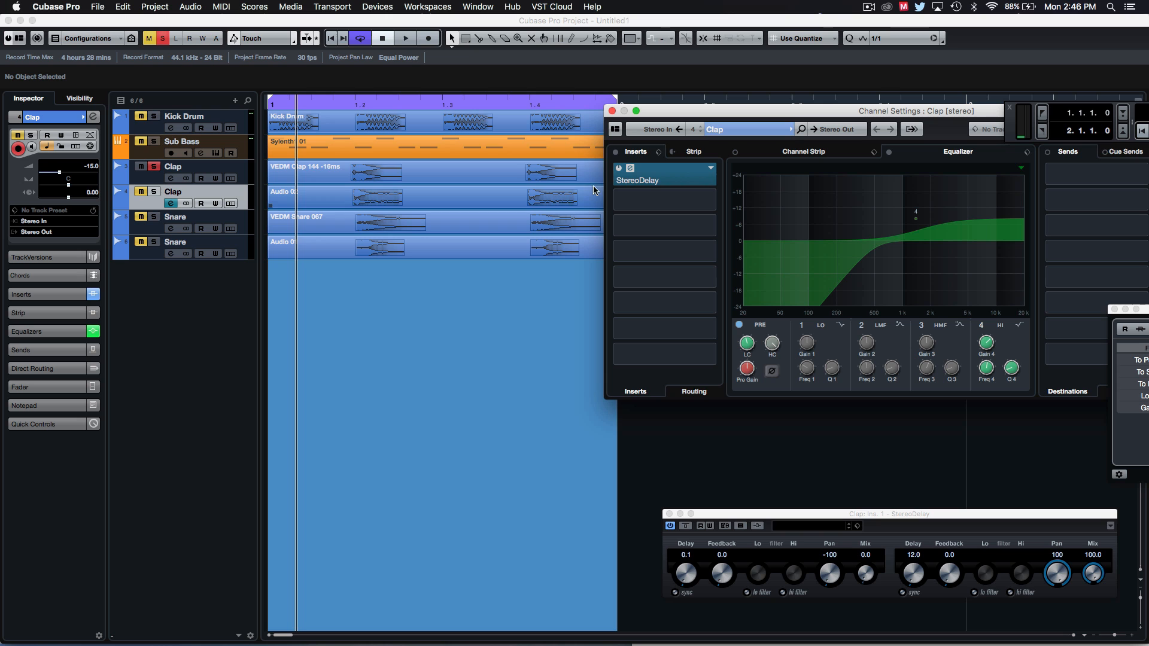
click(618, 172)
click(612, 111)
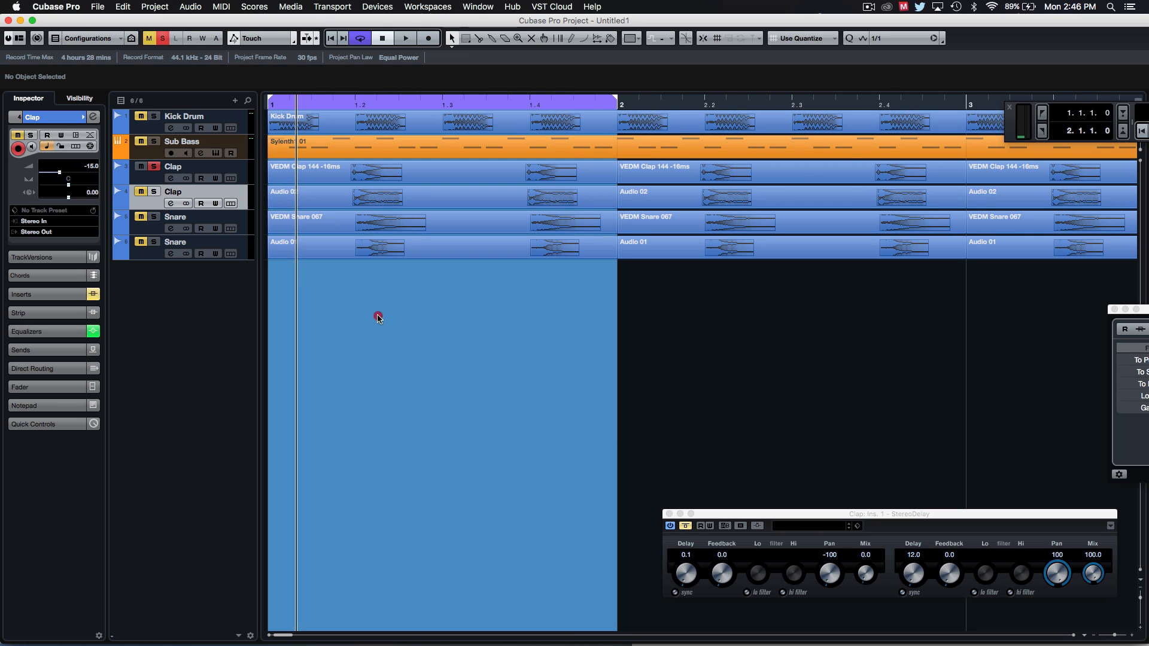
Step: Bypass the REV-X Room and Compressor inserts on the first Snare track and clear all track solos
click(377, 314)
click(153, 217)
click(92, 117)
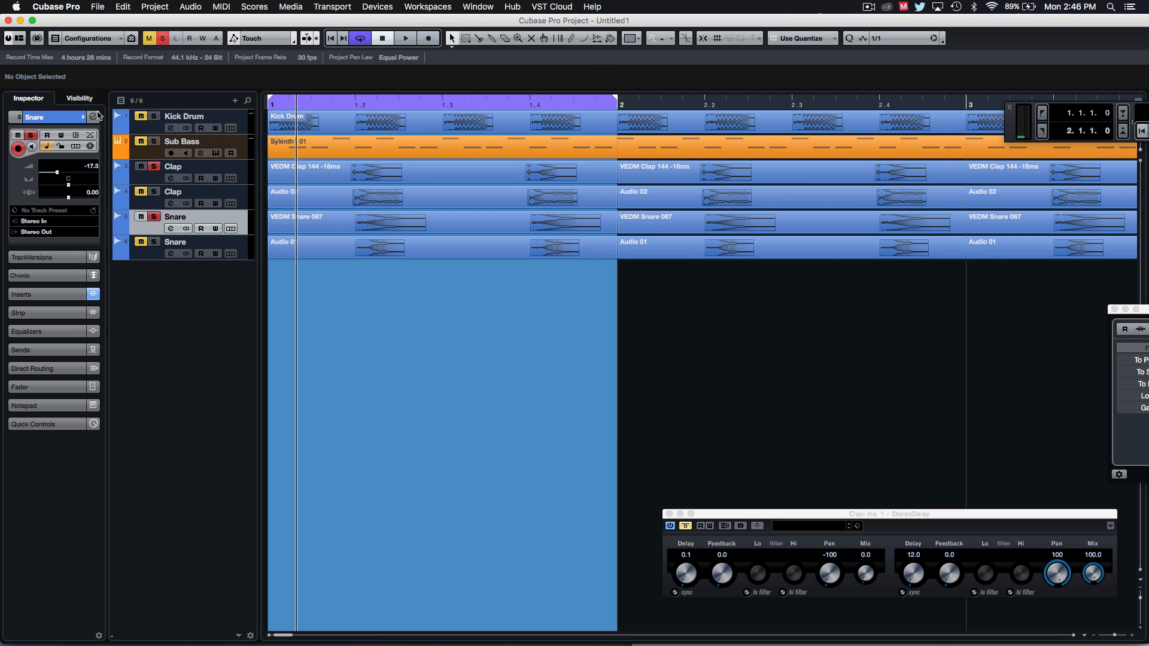
click(619, 194)
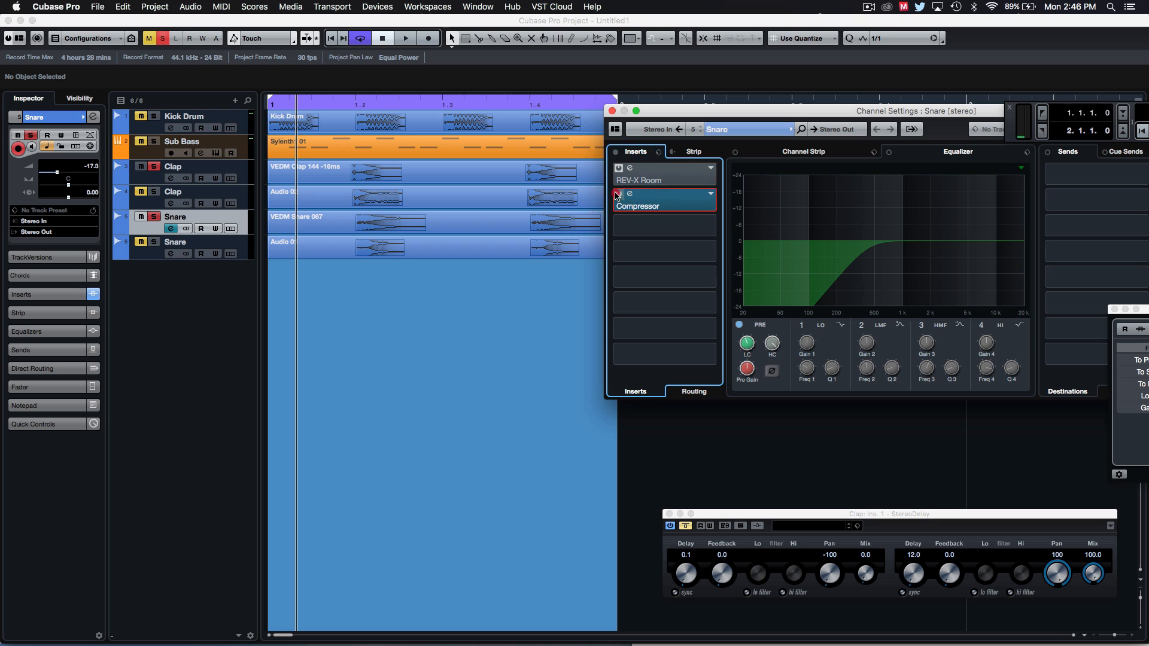
click(611, 111)
click(412, 272)
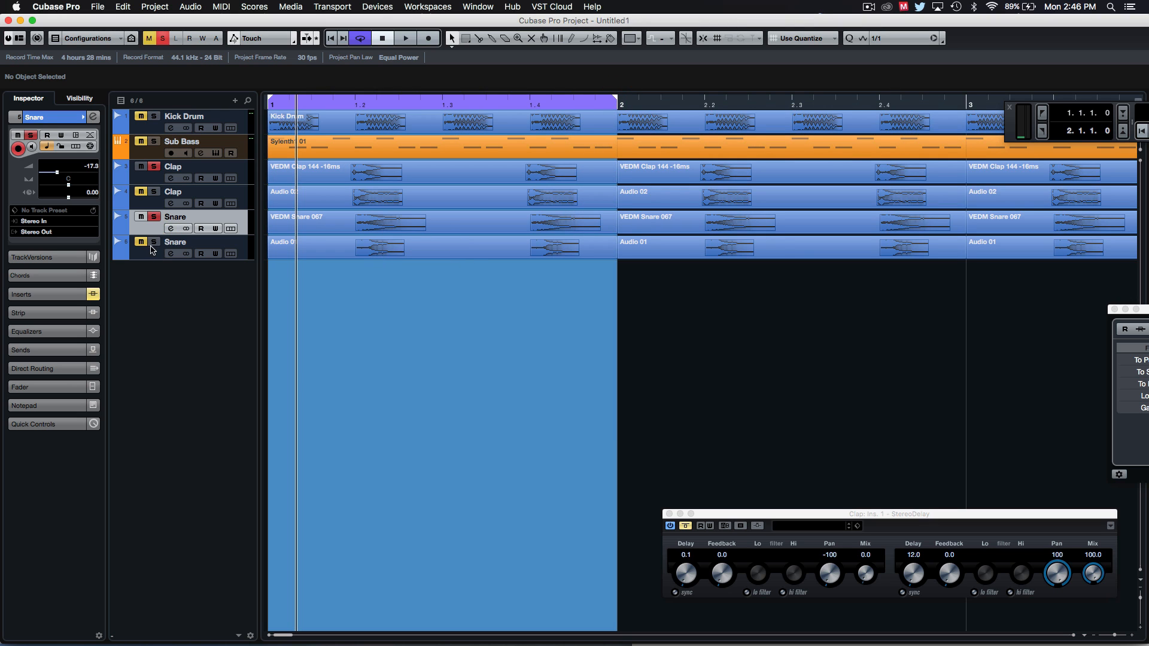
click(154, 166)
click(668, 441)
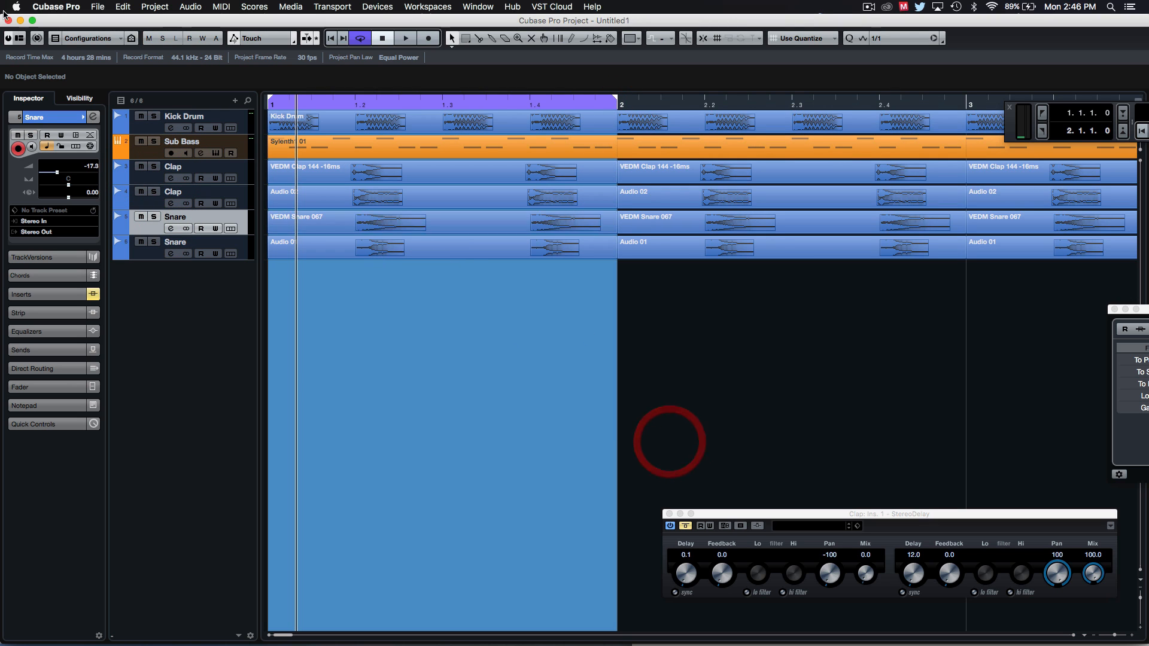
Step: Solo the first Clap track and play the bar 1 loop to audition it alone
click(153, 167)
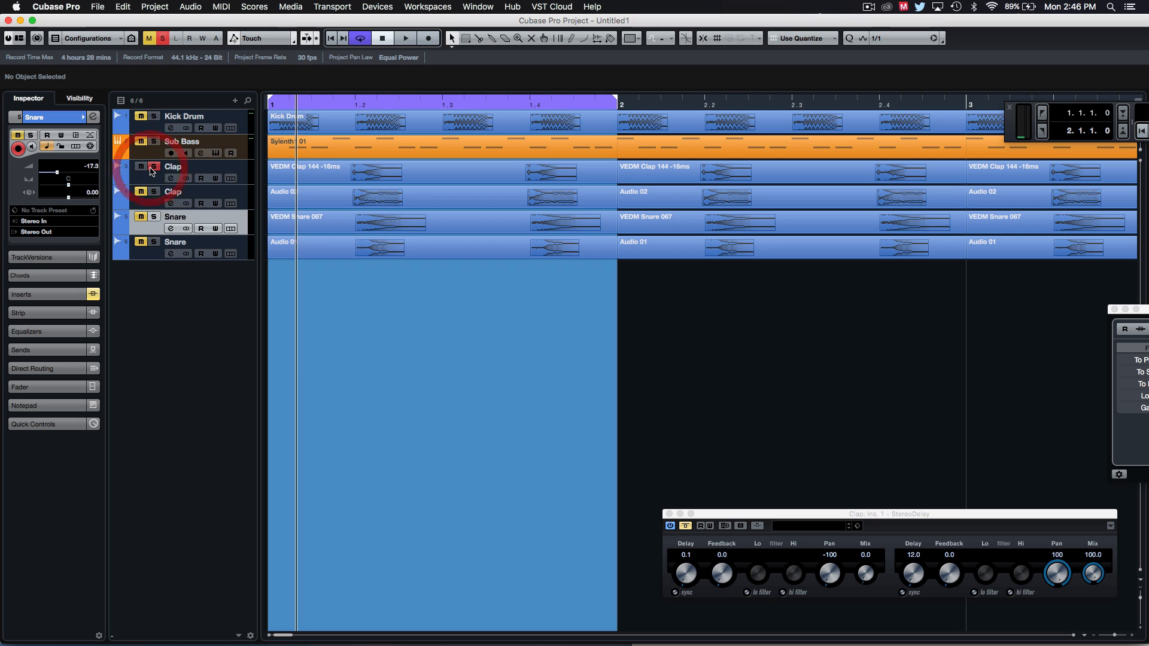
key(space)
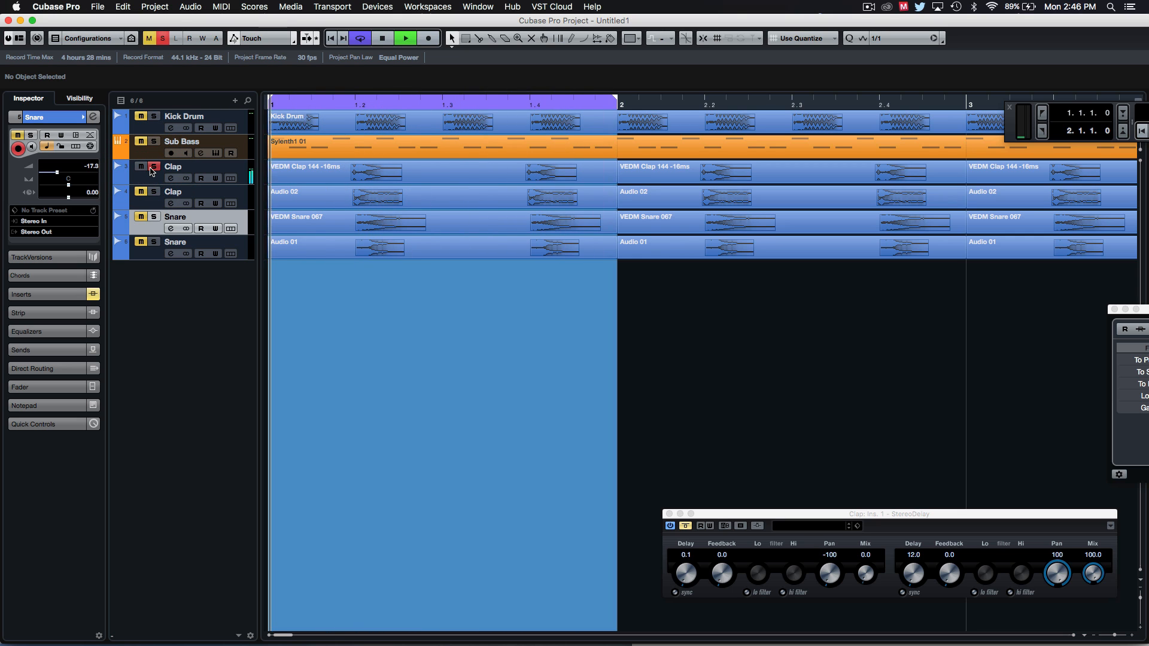
click(153, 167)
key(space)
Step: Solo the second Clap track, play the loop to audition it alone, and clear the solo
click(155, 192)
key(space)
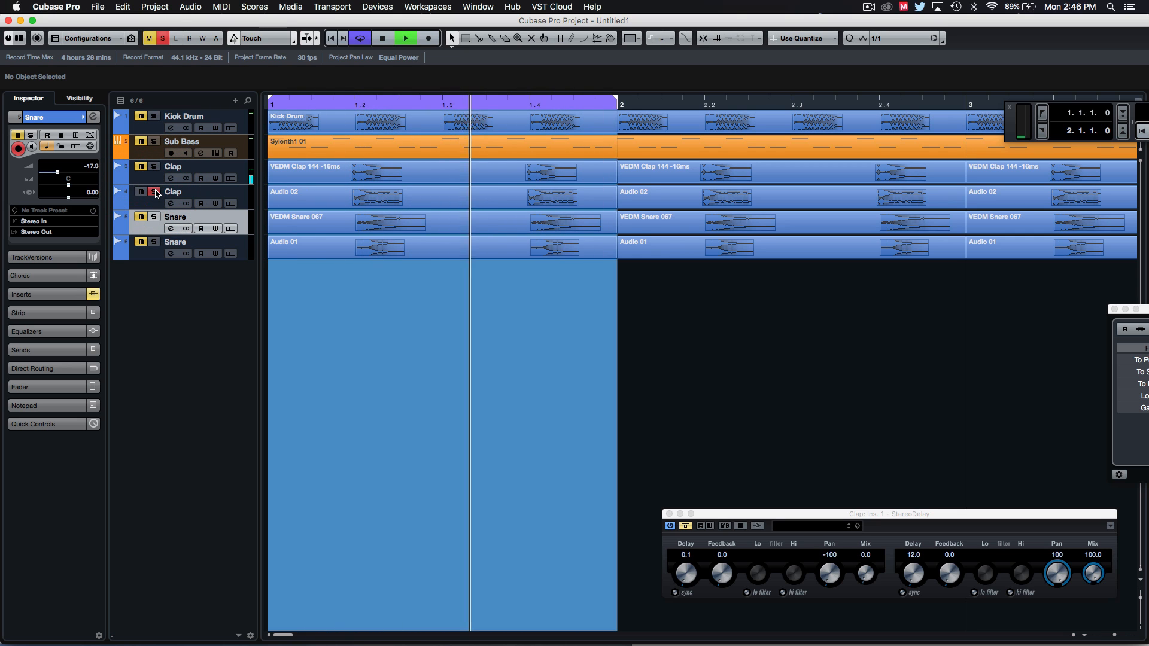
click(155, 192)
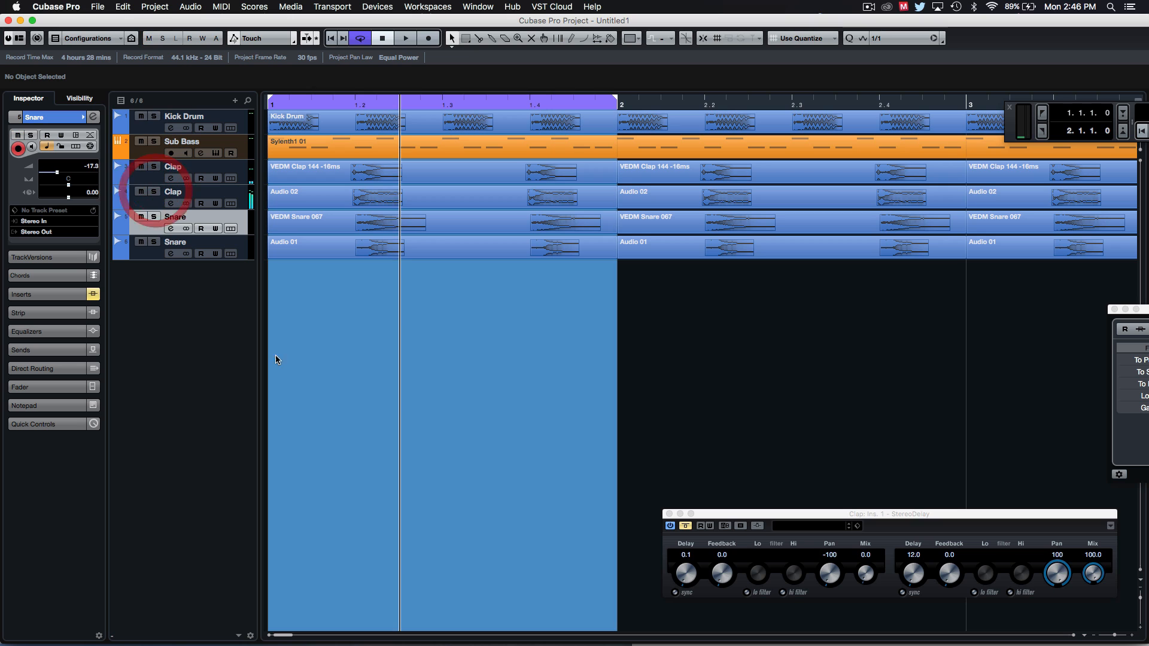
click(465, 421)
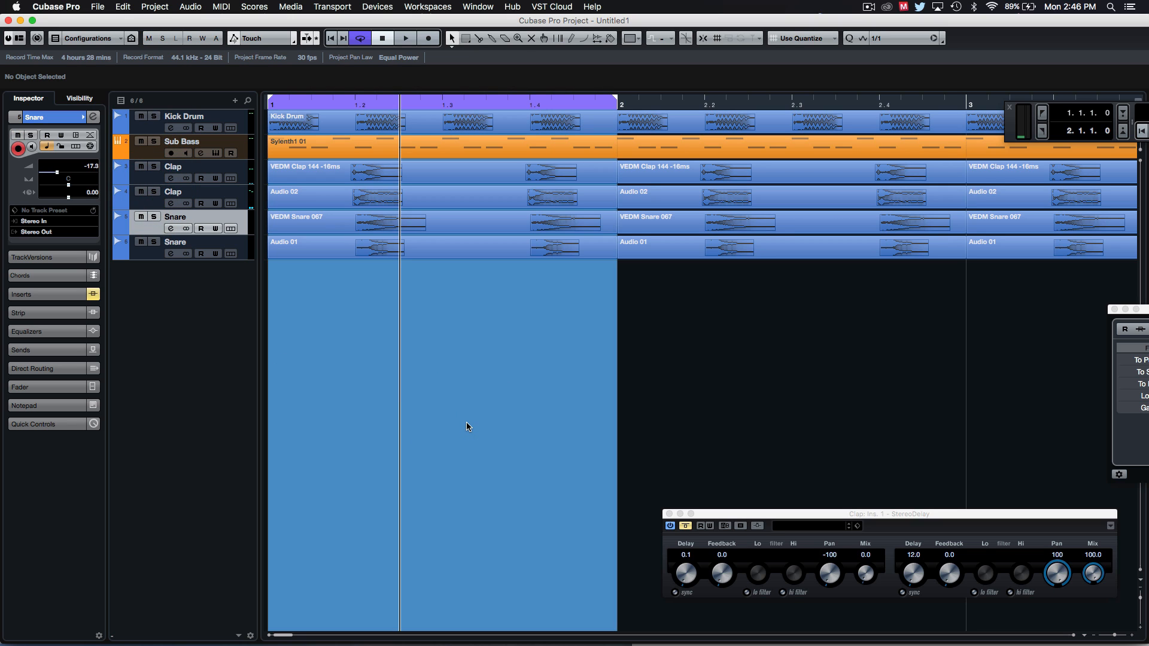
Step: Solo the second Snare track with the Audio 01 events, audition it, and clear the solo
click(617, 361)
click(415, 231)
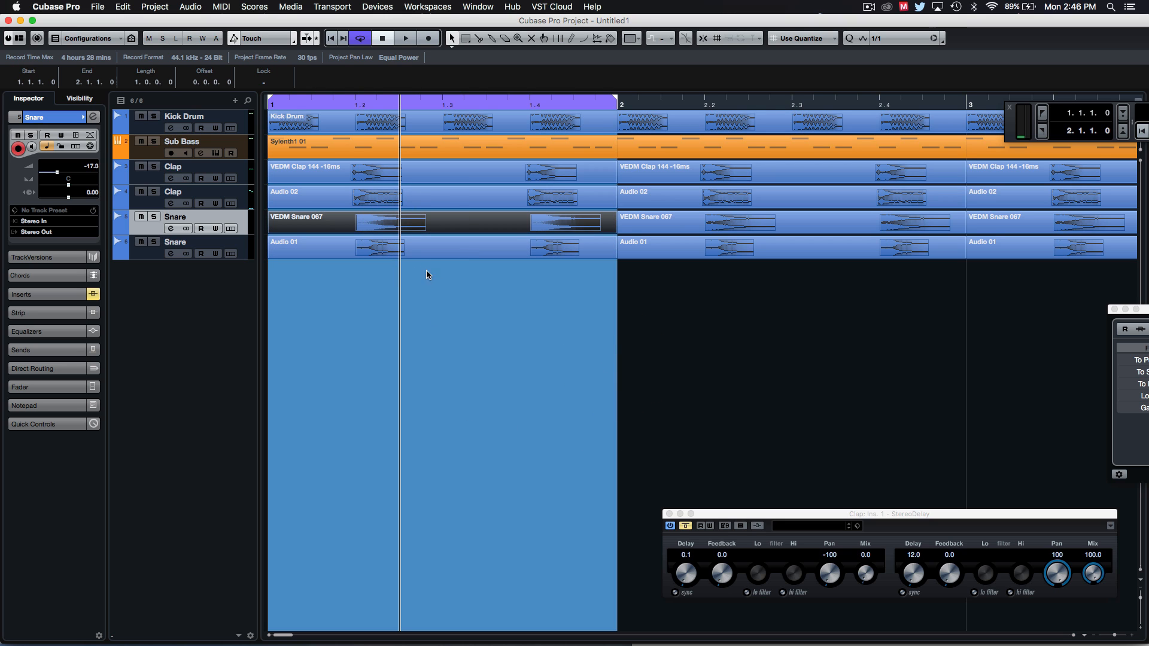
click(154, 242)
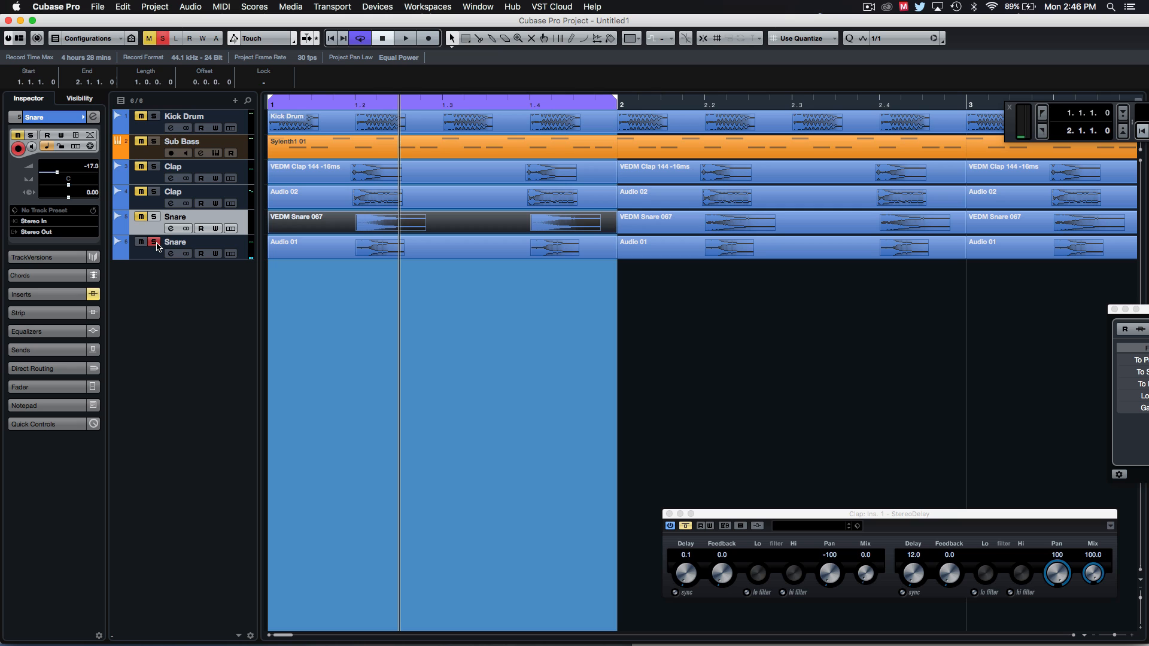
click(502, 329)
click(492, 367)
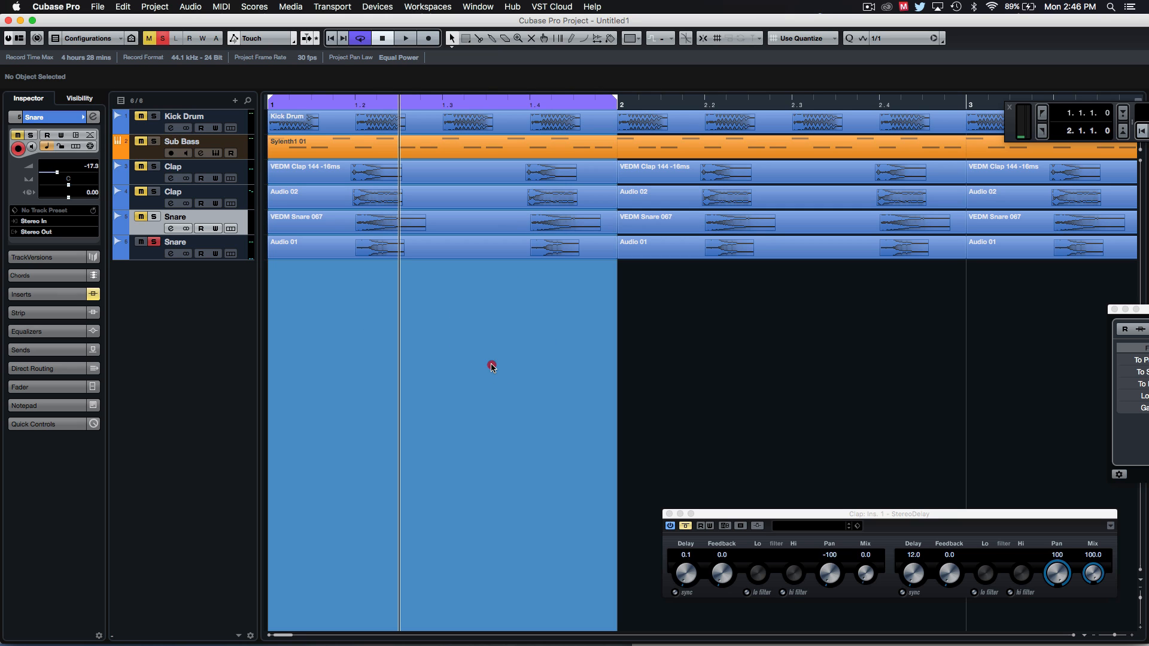
click(486, 366)
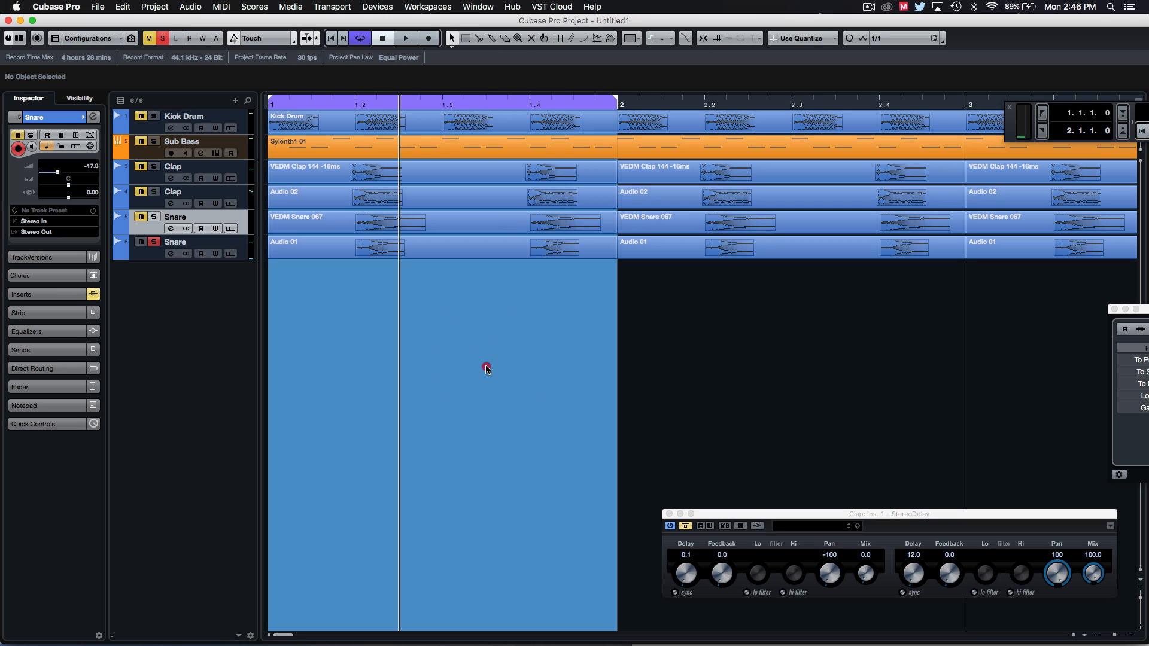
click(153, 247)
Step: Solo the first Snare track with the VEDM Snare 067 events, audition it, and clear the solo
click(153, 217)
click(840, 422)
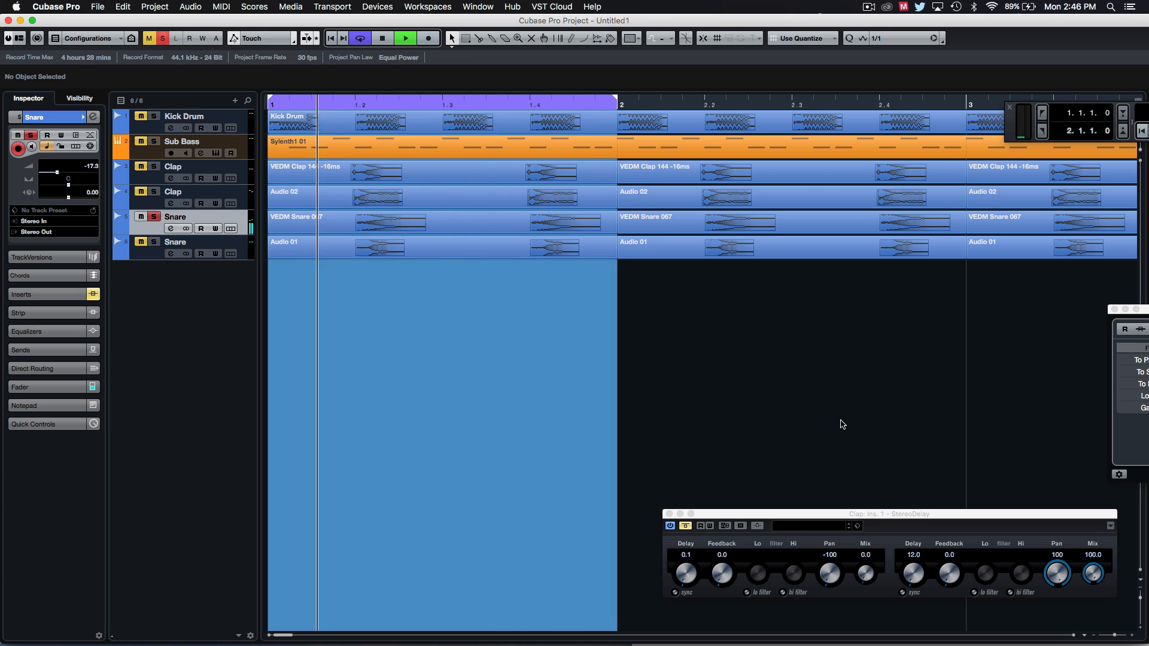
key(space)
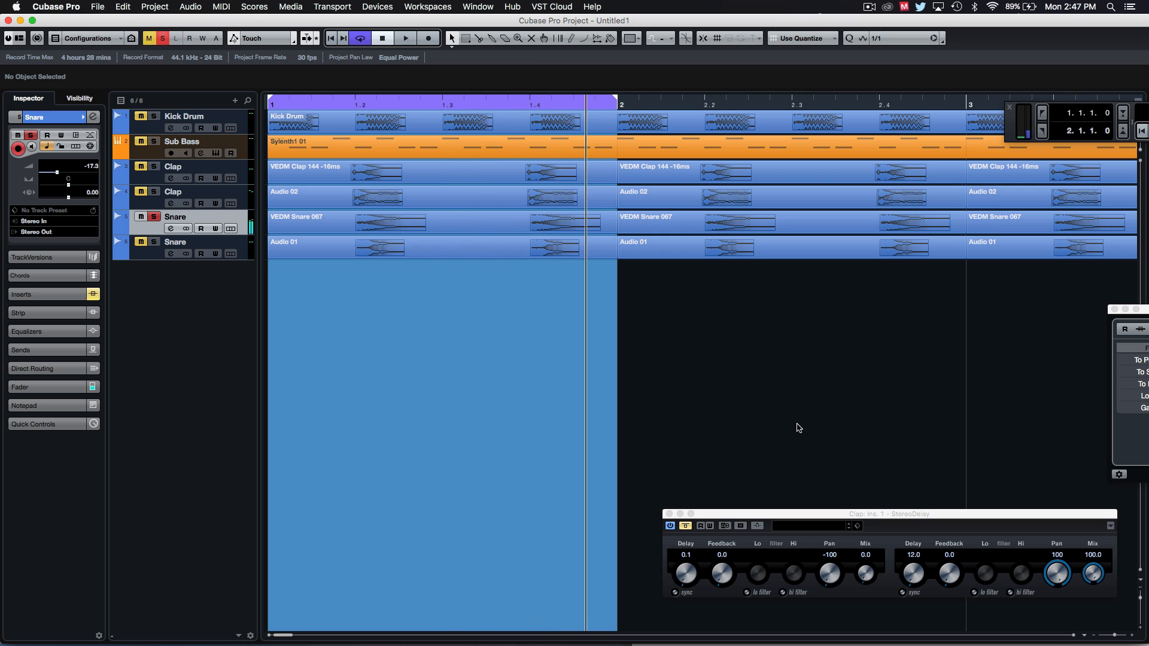
click(663, 365)
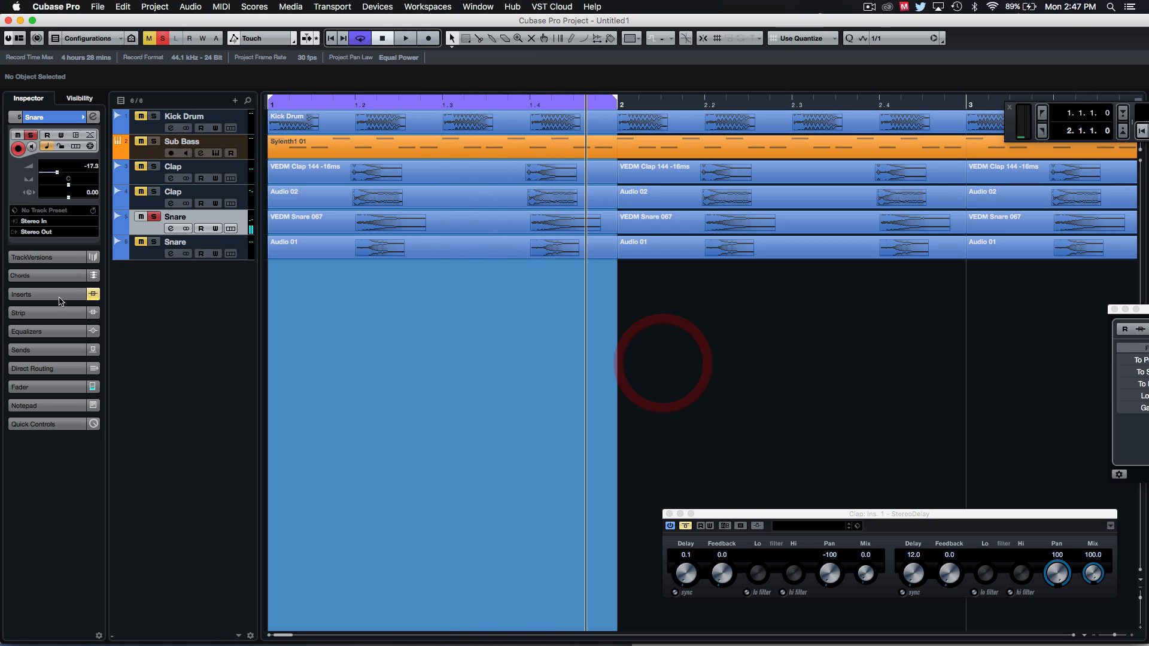
click(153, 218)
click(475, 429)
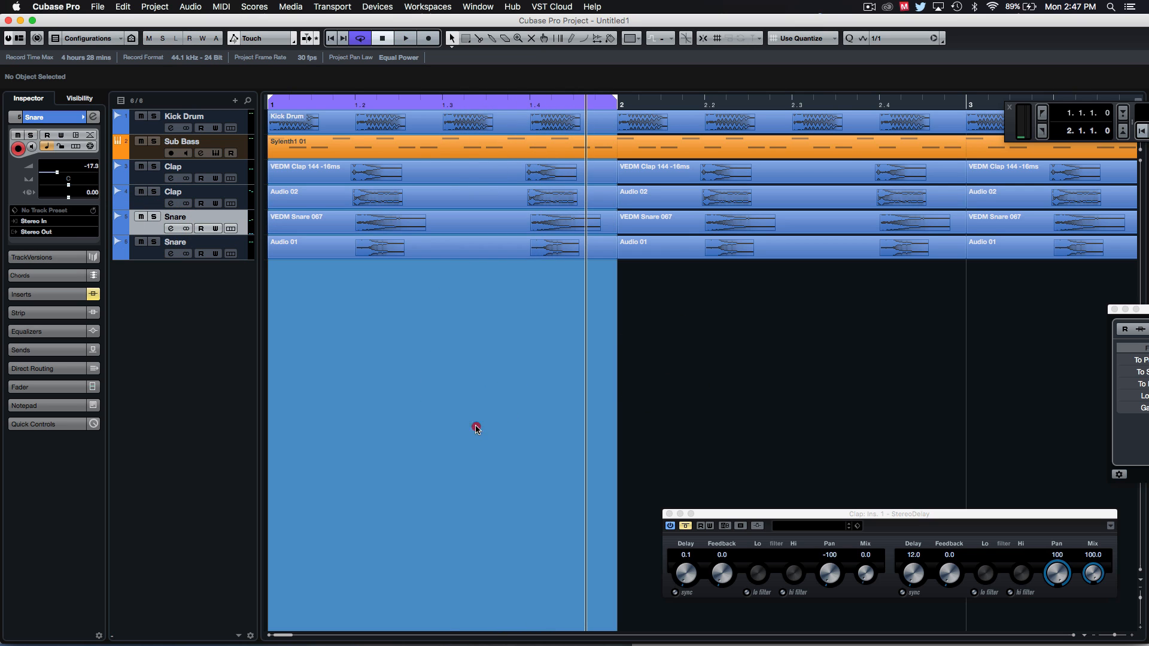
Step: Activate the VPS Stereo Matrix insert on the first Clap track and open its editor
click(149, 177)
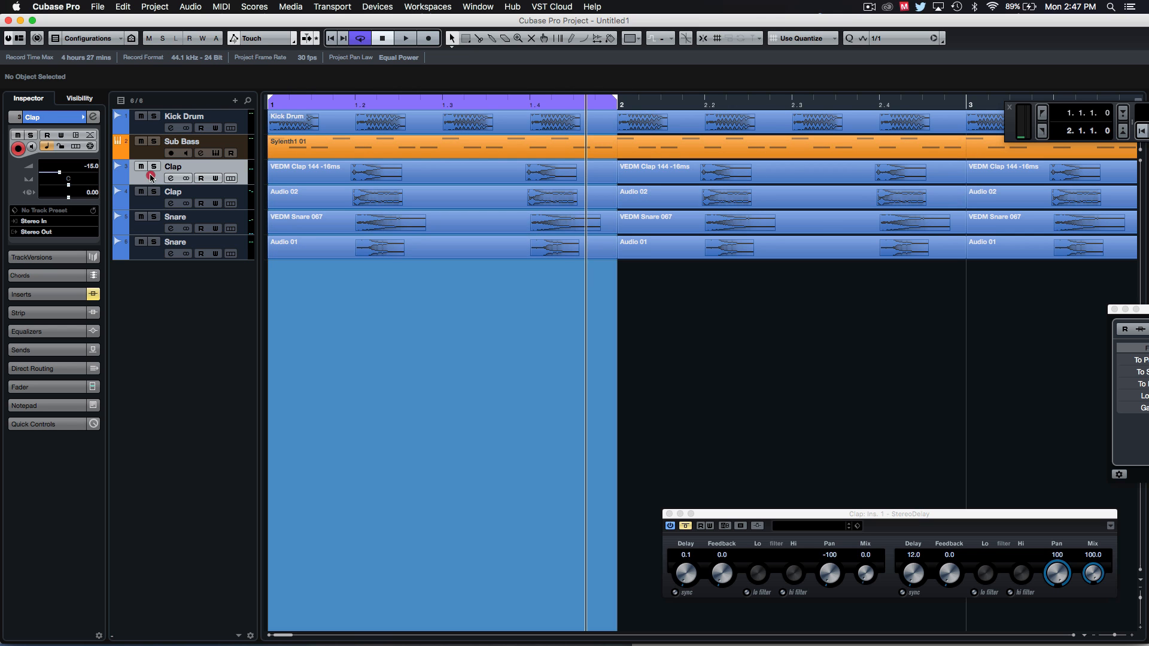
click(94, 116)
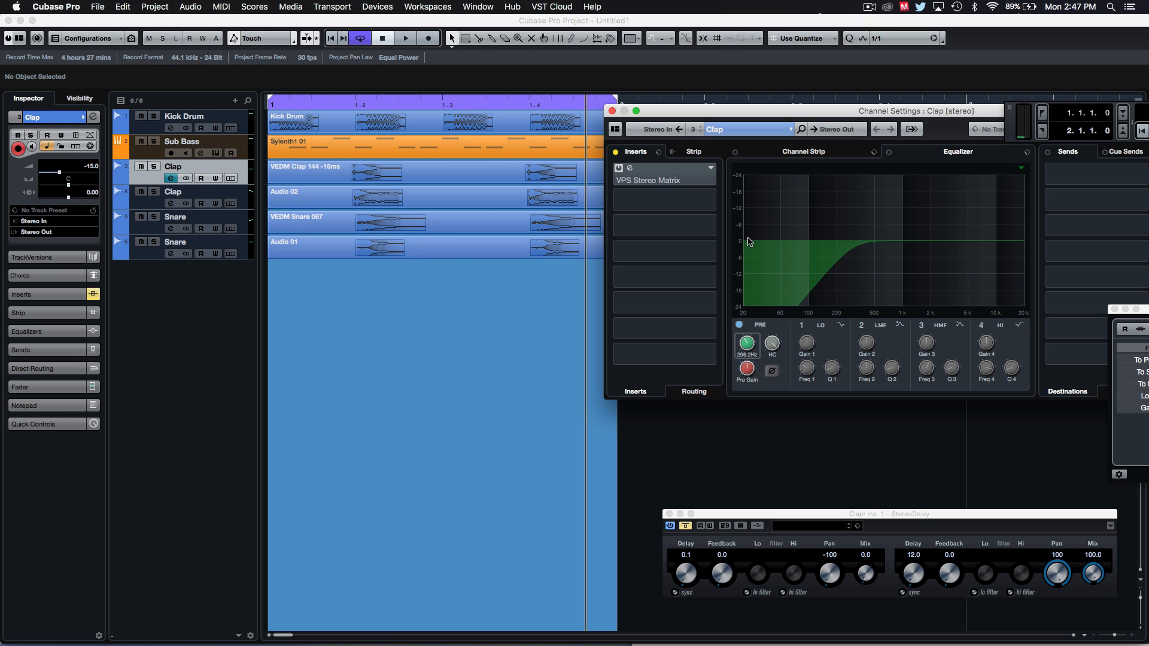
drag(688, 114, 492, 276)
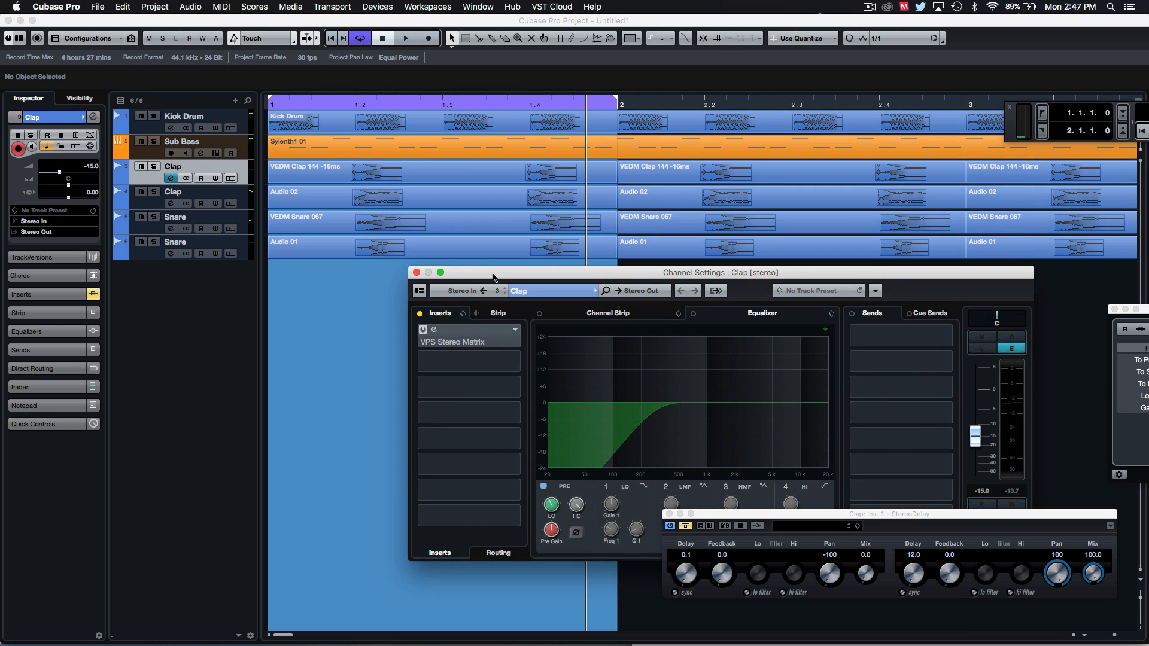
click(424, 333)
drag(492, 274, 692, 184)
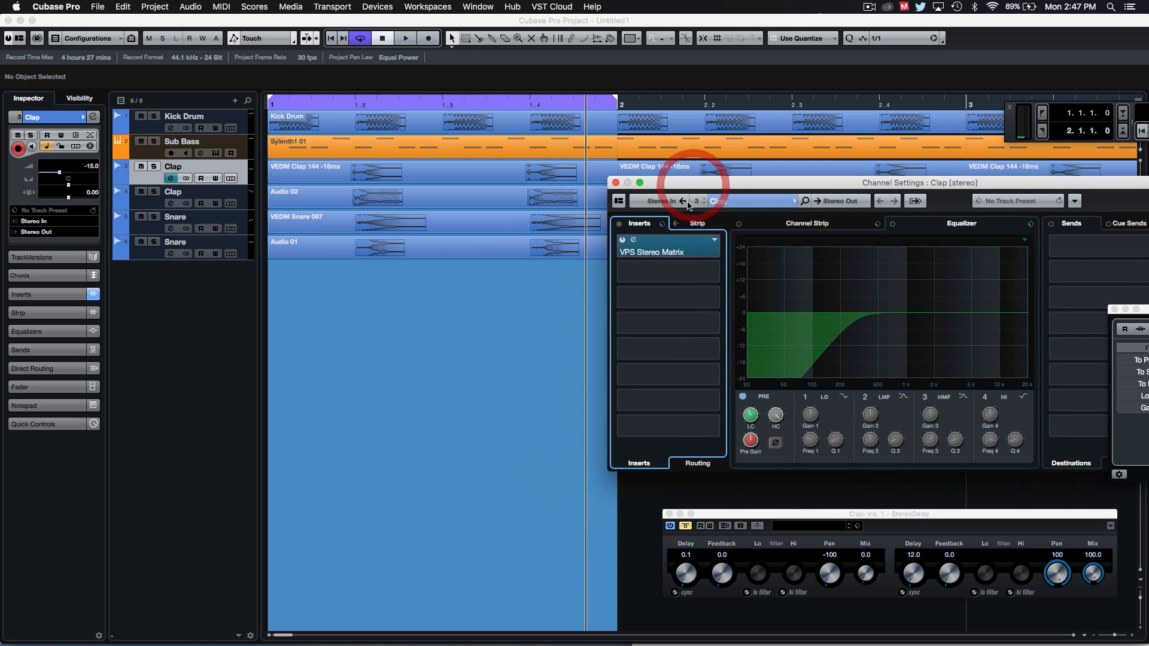
click(634, 241)
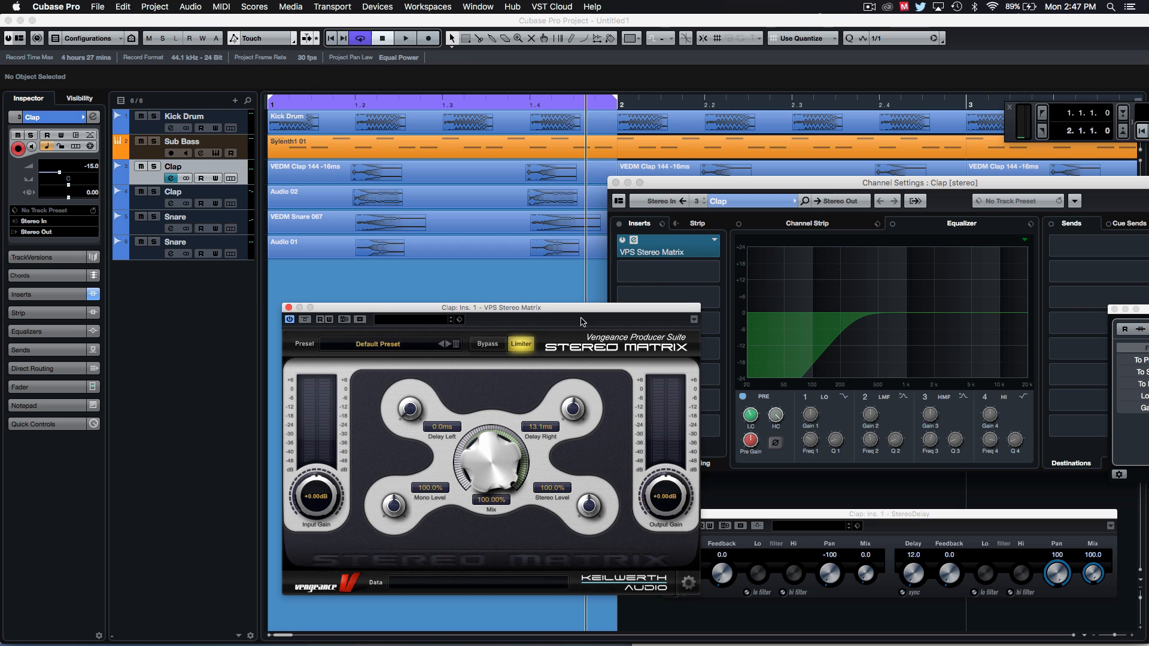
drag(517, 289, 417, 254)
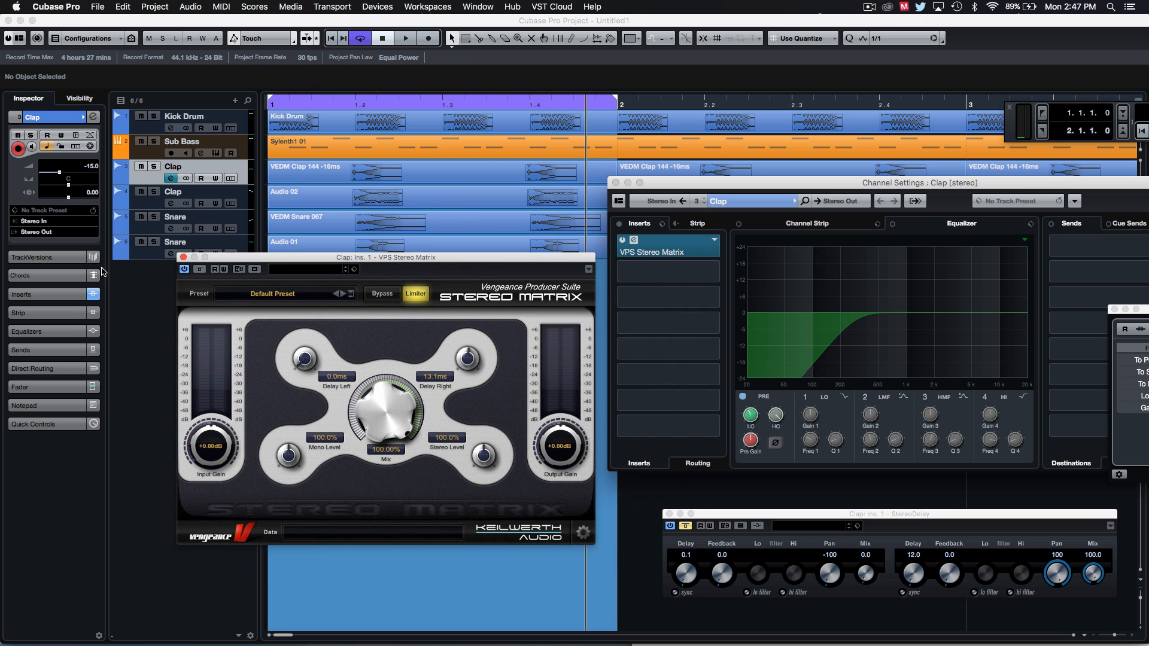
Step: Solo the first Clap track and audition the loop with Stereo Matrix bypassed, and switch the effect back on to compare
click(204, 269)
key(space)
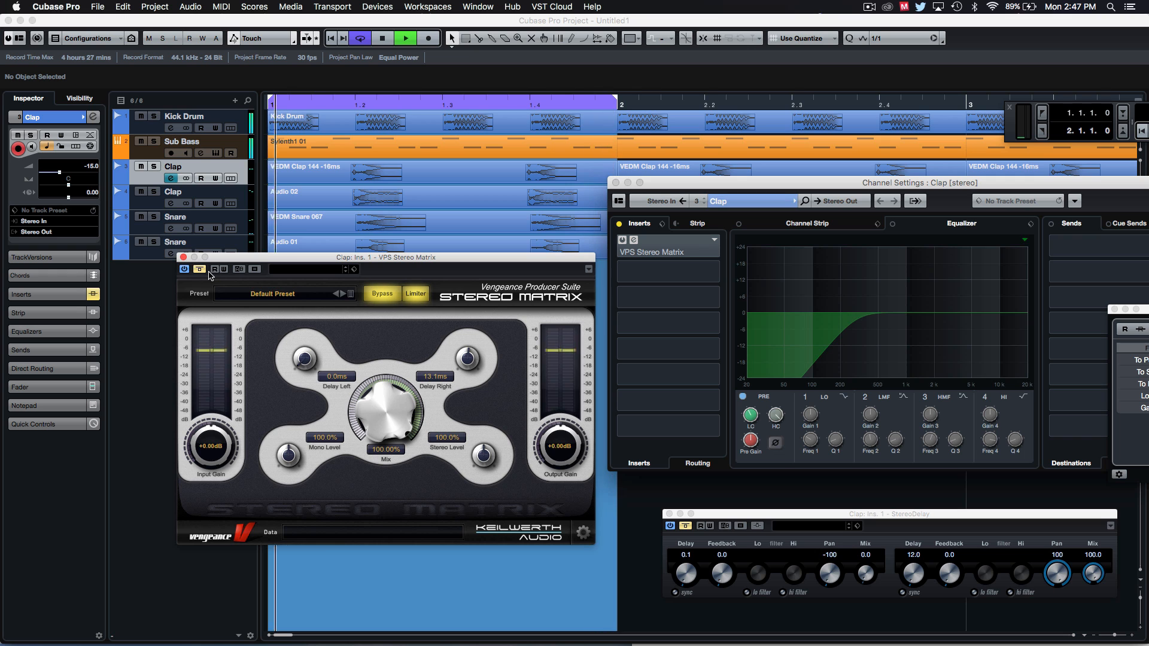
key(e)
key(s)
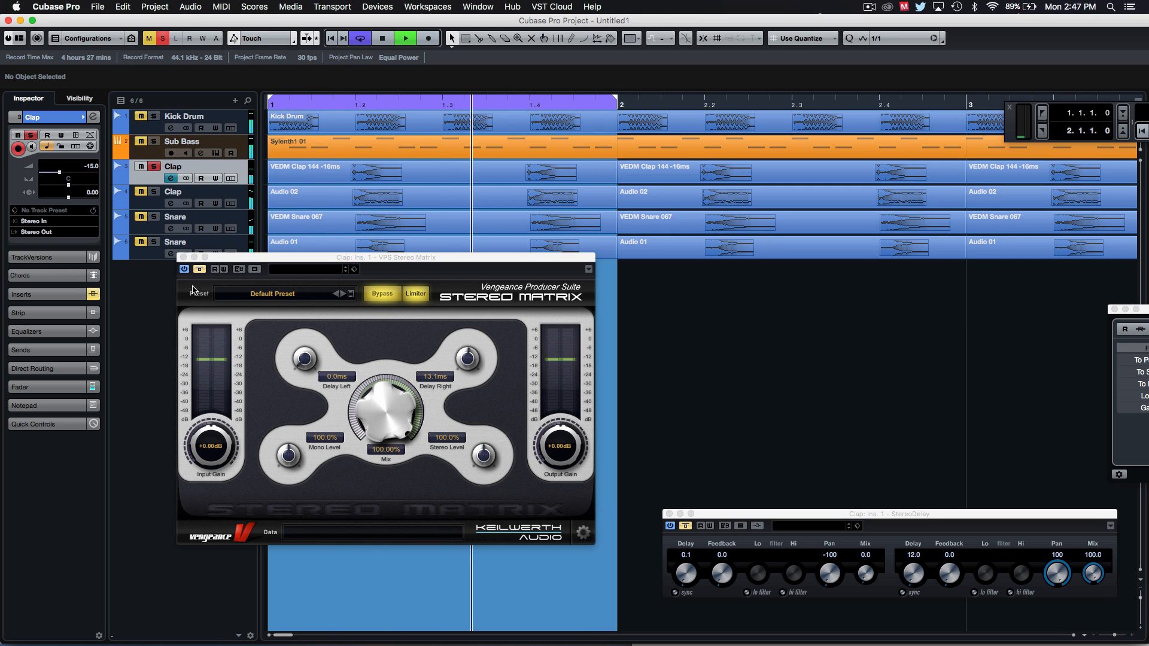
key(space)
click(200, 269)
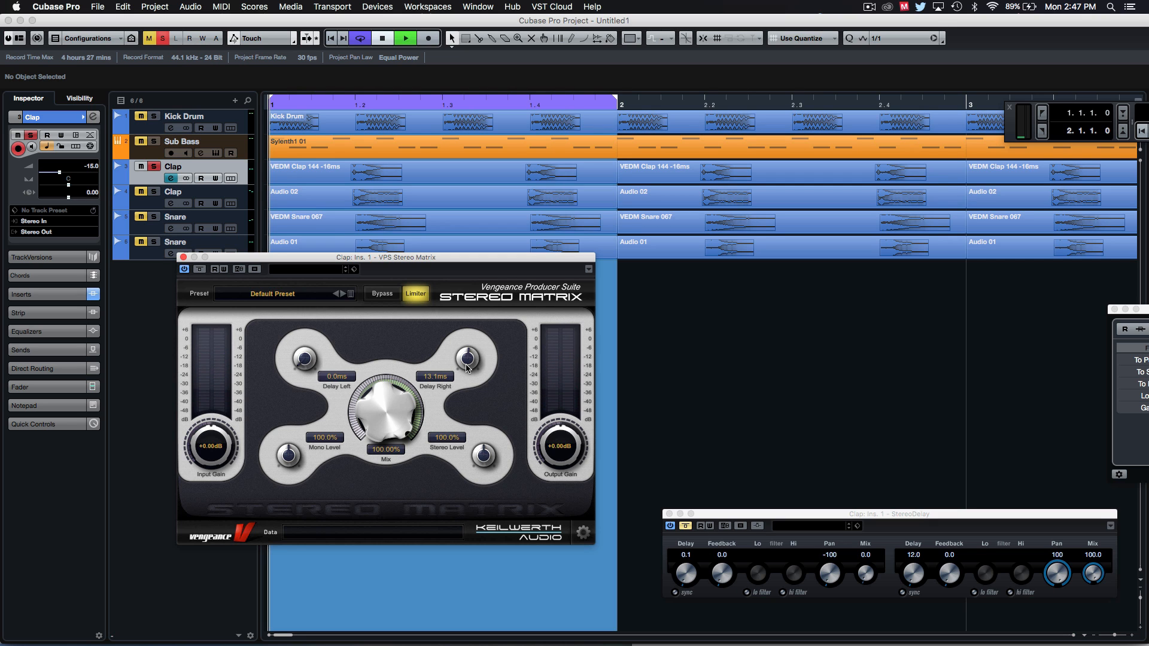
Step: Sweep Stereo Matrix's right delay up to 25.0 ms during playback, settle it at 13.0 ms, and close the plug-in
drag(466, 367, 485, 240)
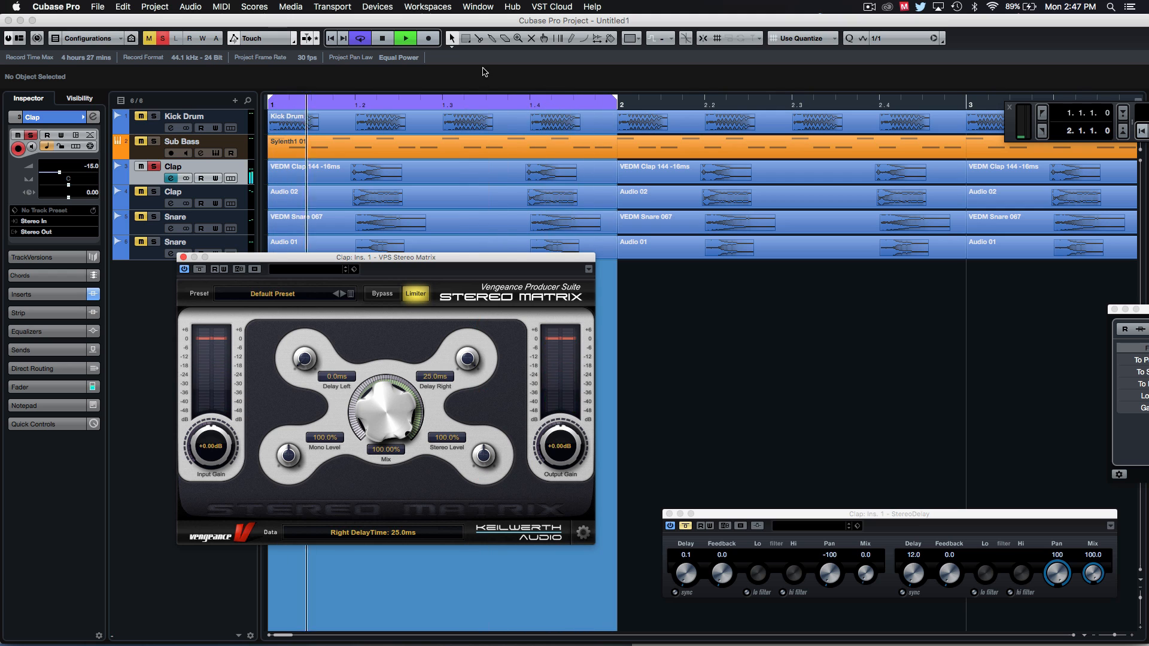
drag(485, 72, 478, 367)
key(space)
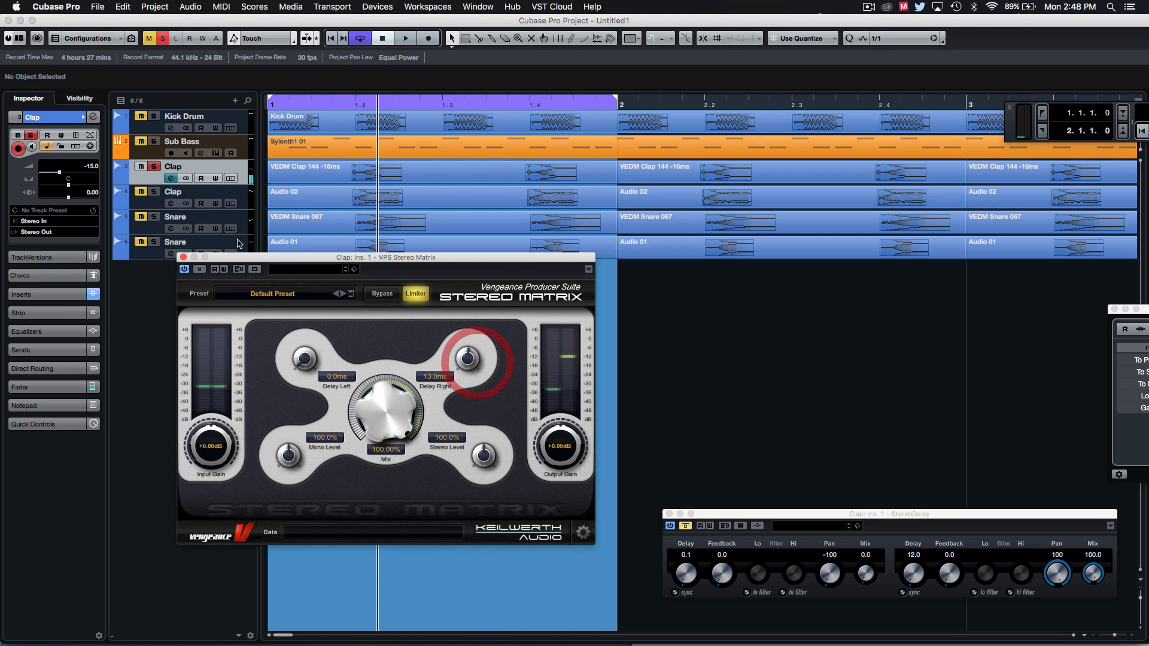
click(183, 257)
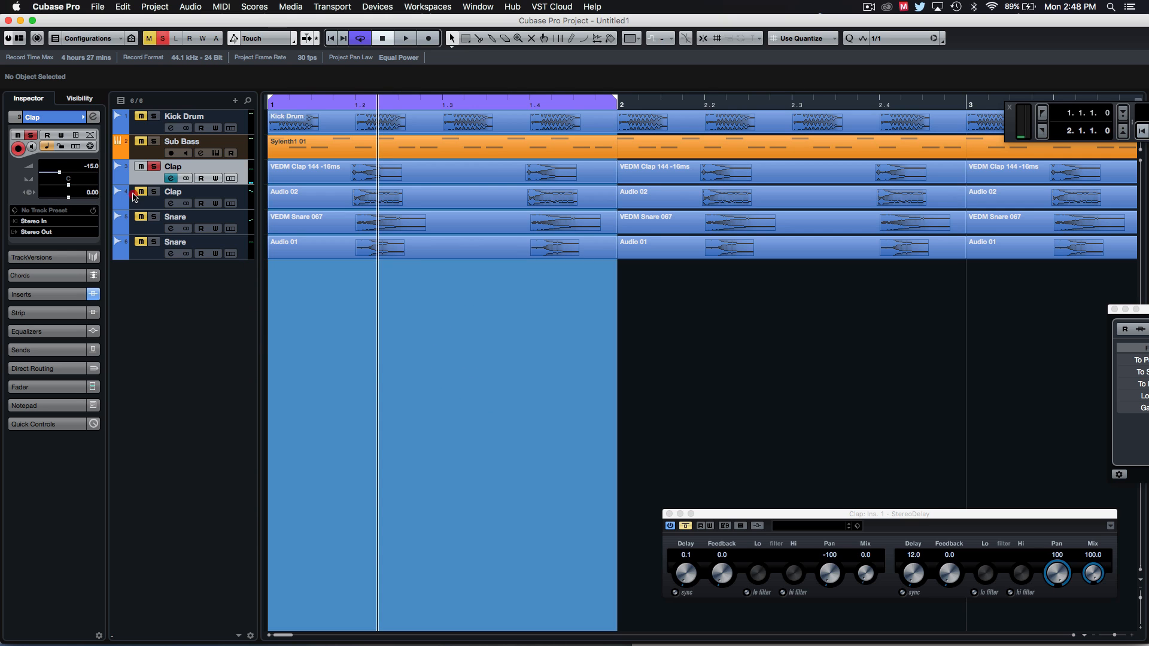
Step: Clear the first Clap track's solo and solo the second Clap track with the Audio 02 events
click(141, 192)
click(154, 191)
click(154, 167)
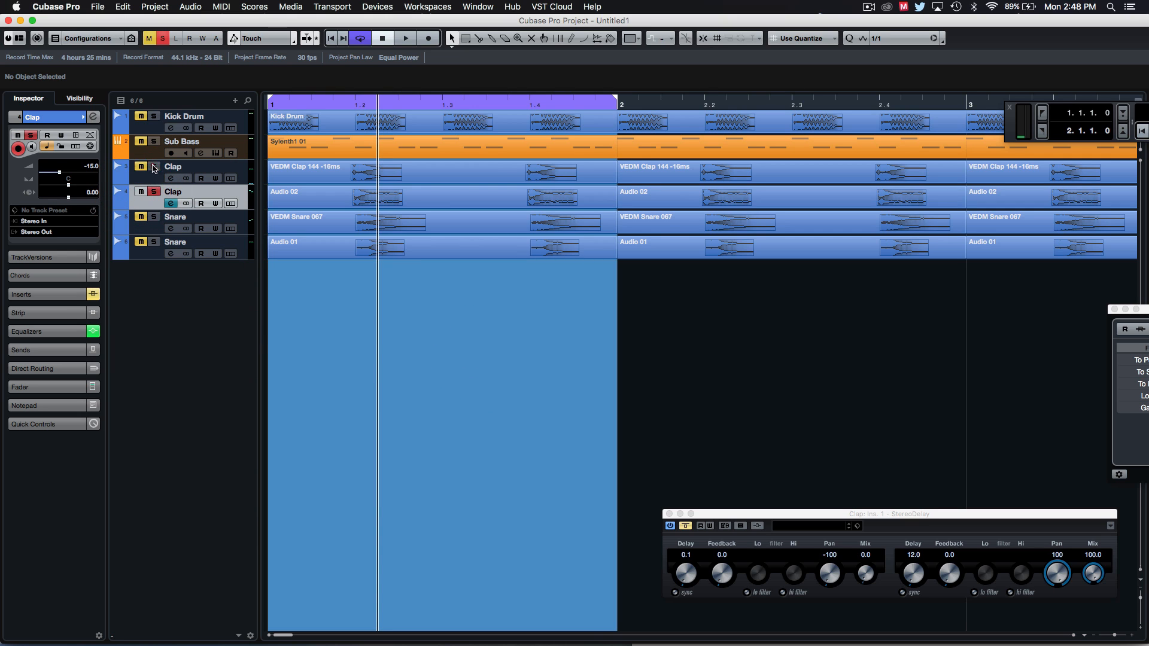
click(234, 170)
click(246, 207)
Step: Activate the StereoDelay insert on the second Clap track and place its editor beside the channel settings
click(94, 118)
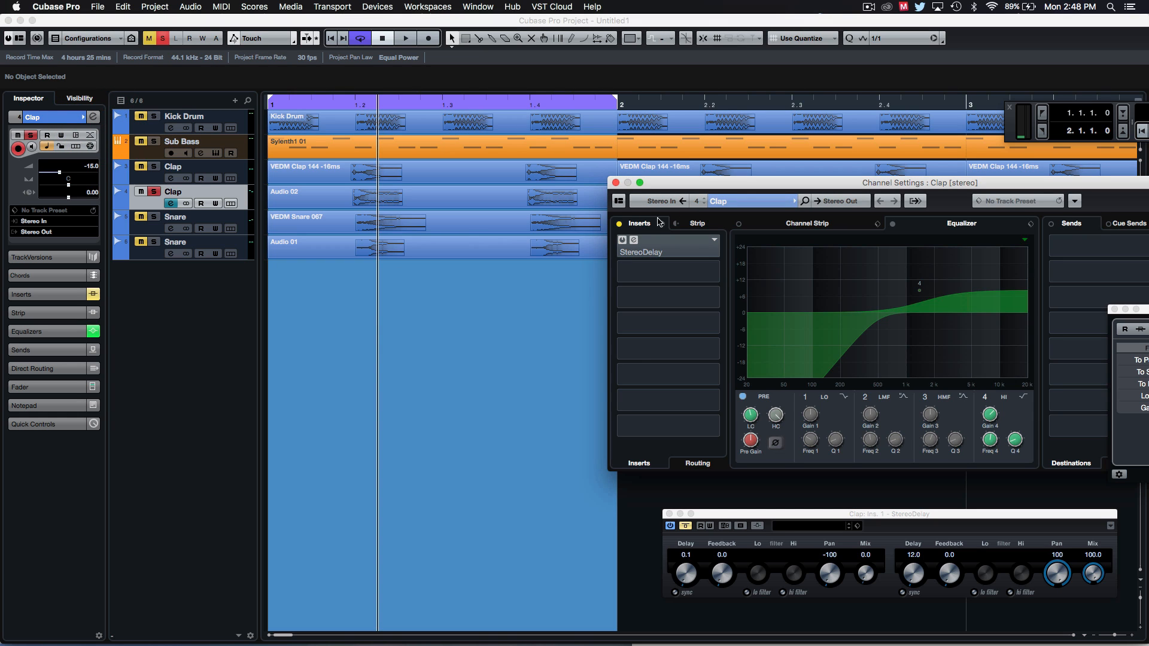
click(623, 242)
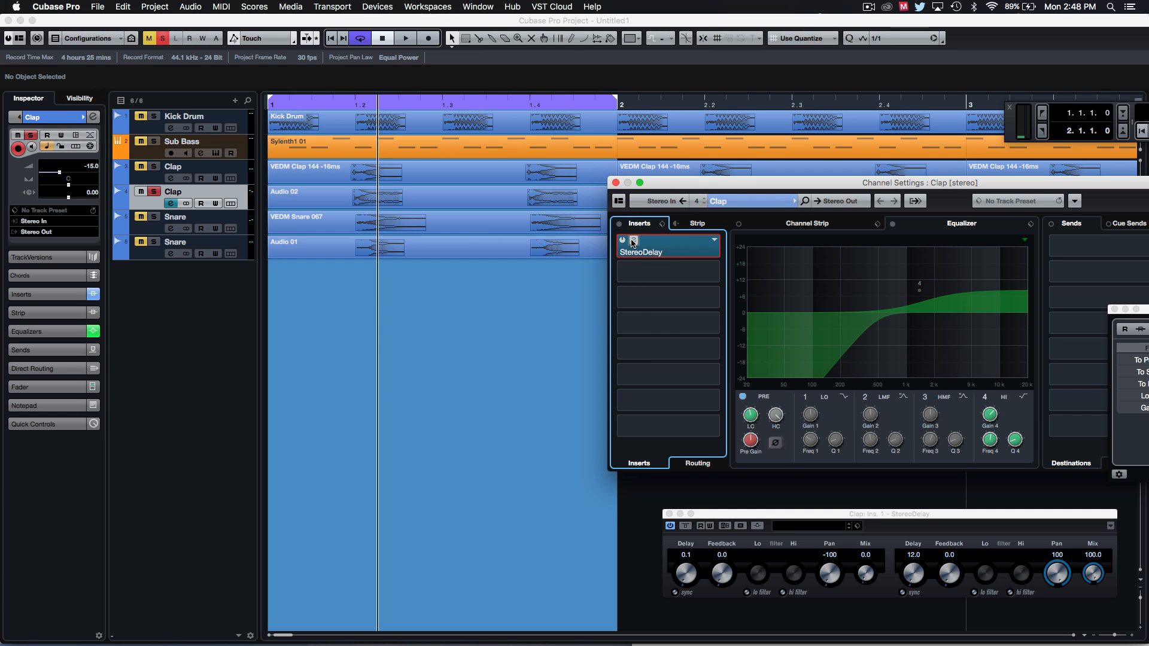
click(633, 242)
click(632, 243)
drag(872, 514, 332, 388)
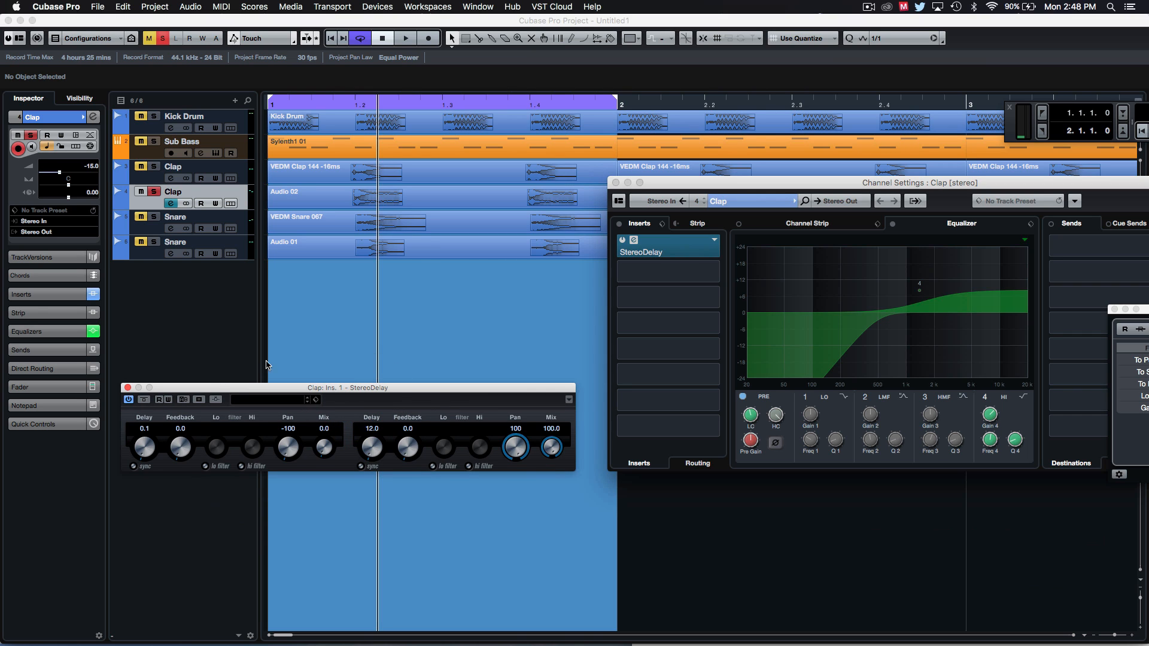
drag(318, 394, 483, 263)
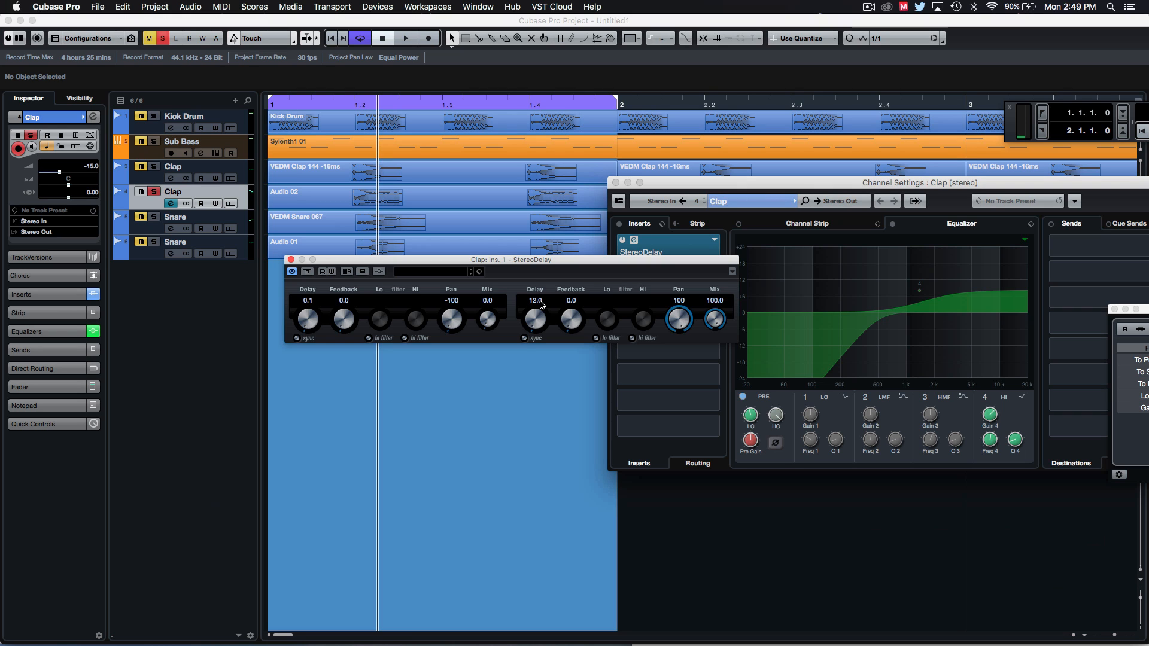
Step: Compare the second Clap with StereoDelay bypassed and active during playback, and close the plug-in and channel windows
click(308, 272)
key(space)
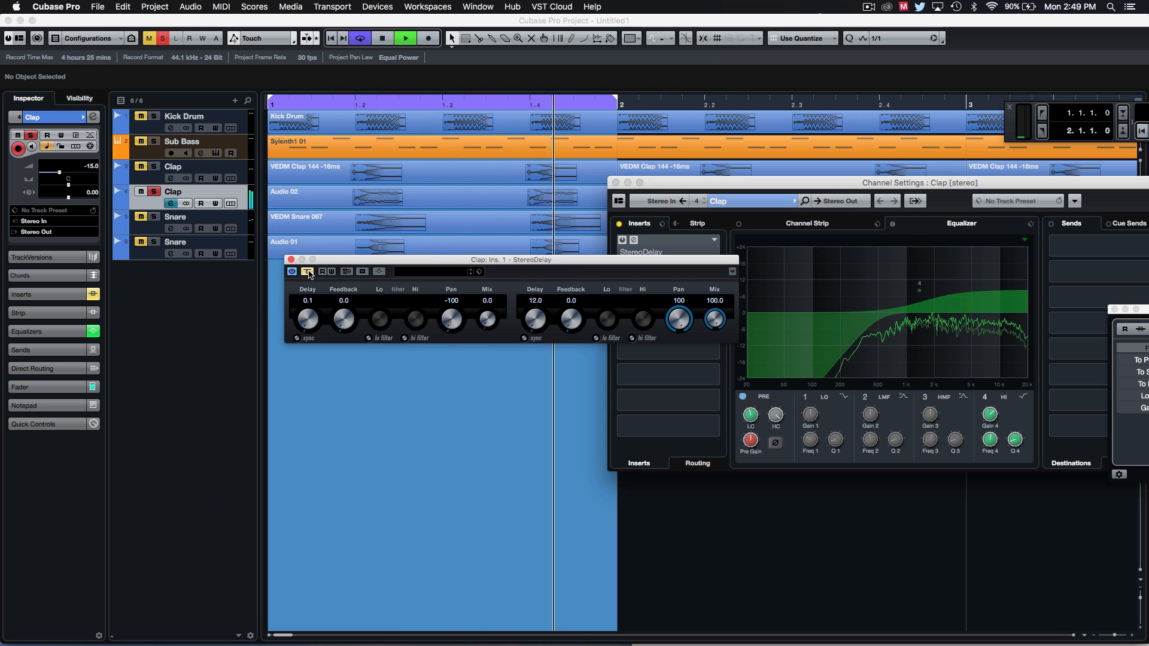
click(307, 272)
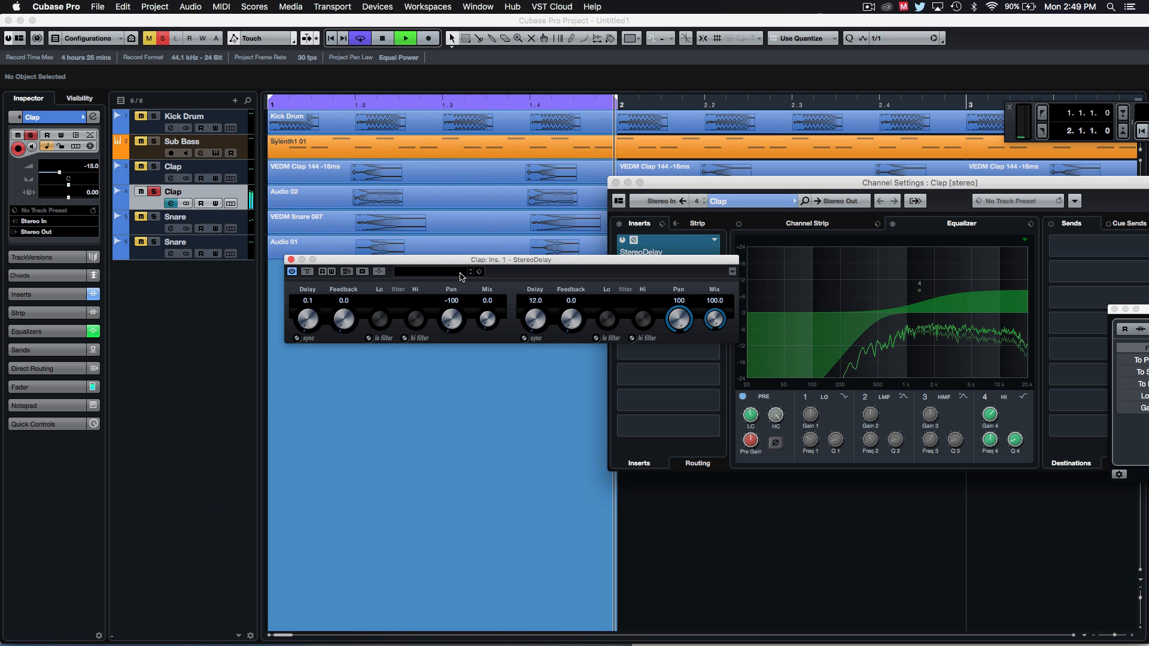
key(space)
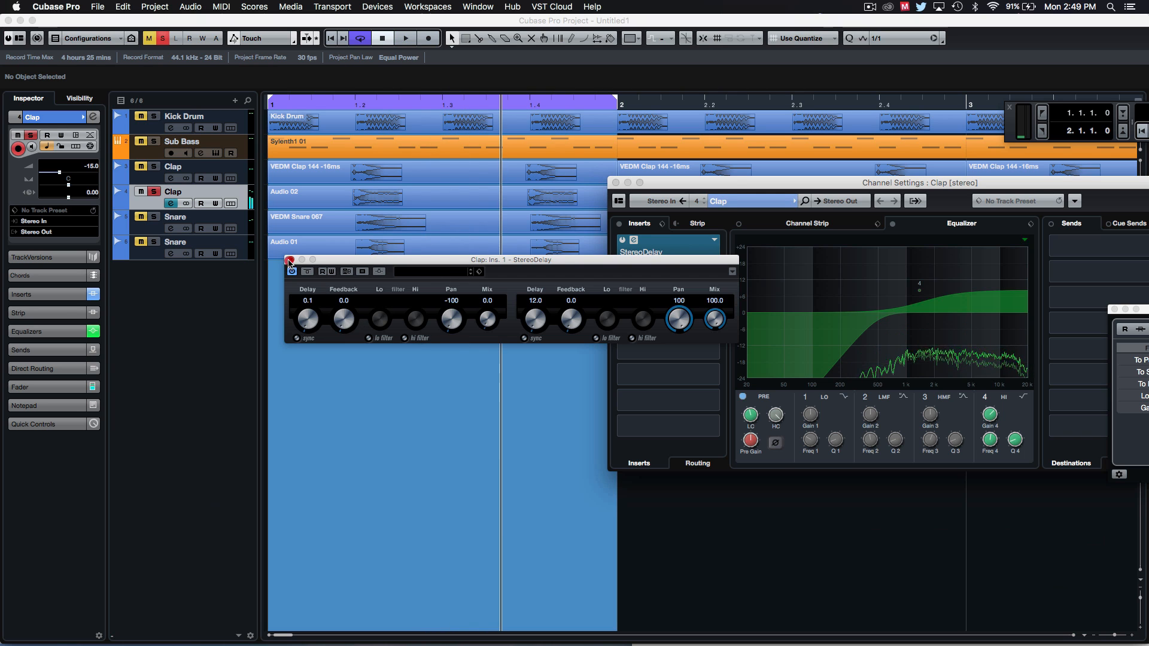
click(415, 455)
Step: Clear the second Clap track's solo and solo the Snare track with the VEDM Snare 067 events
click(158, 223)
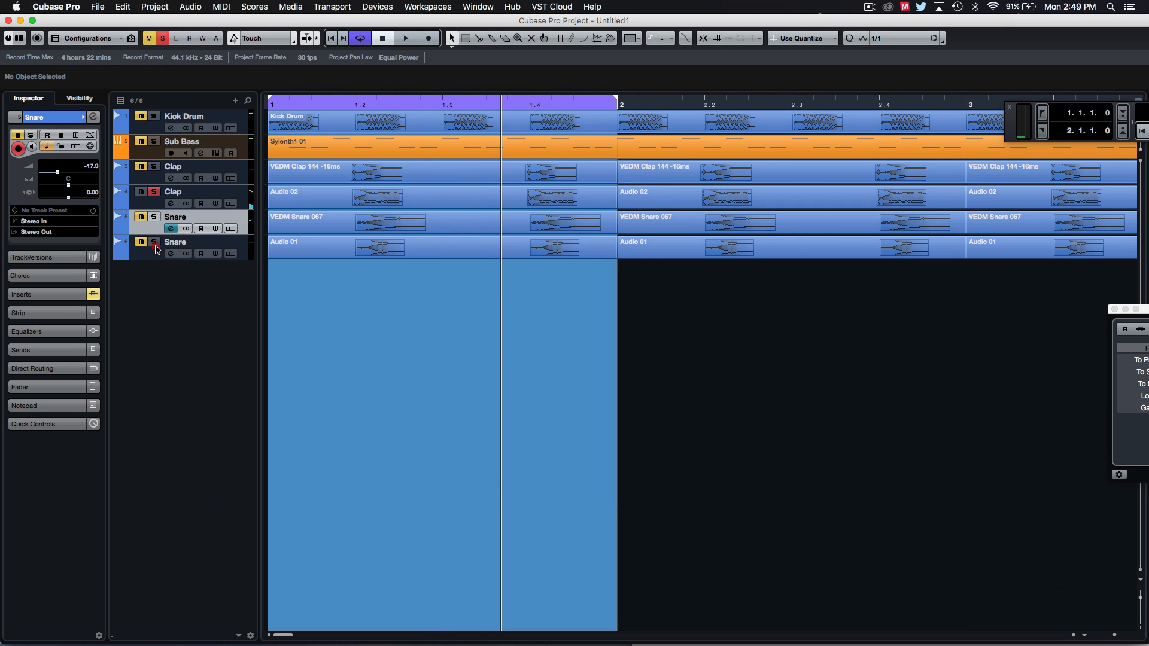
click(155, 194)
click(153, 216)
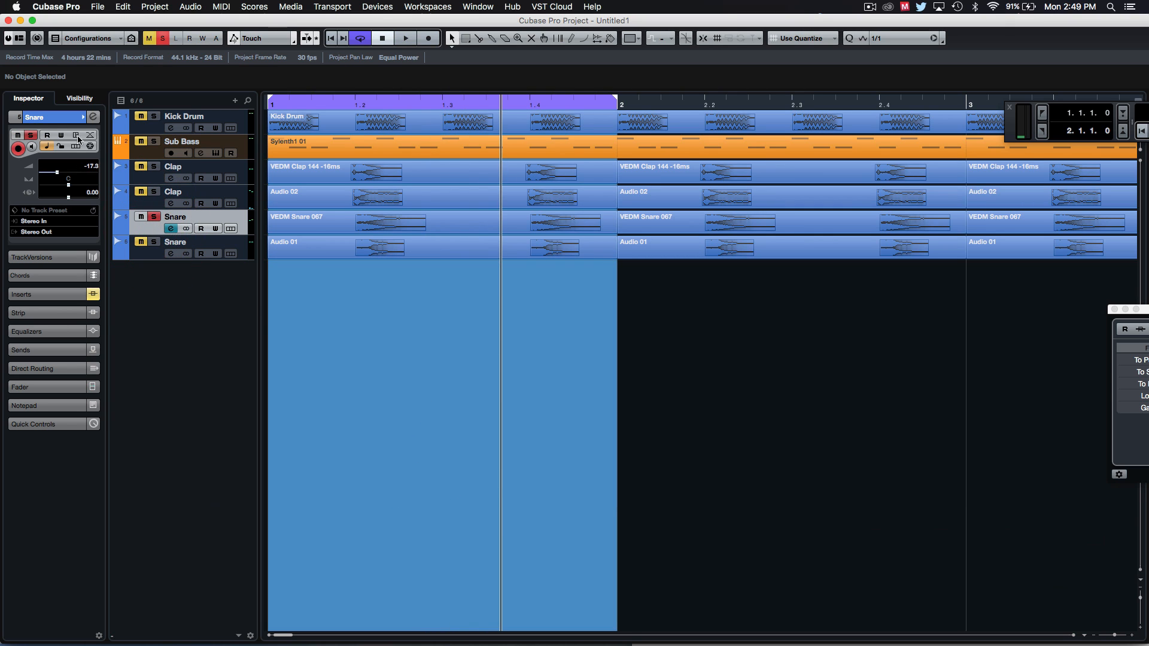
Step: Activate the REV-X Room insert on the soloed Snare track and play the loop to audition the reverb
click(95, 117)
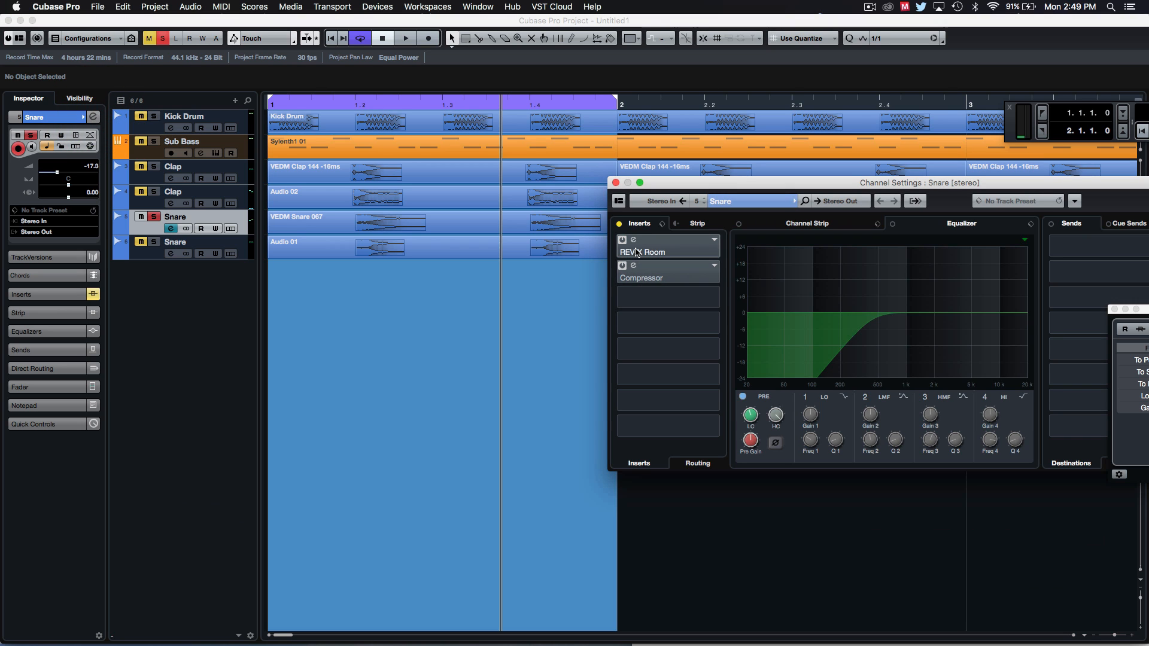
drag(682, 182, 579, 310)
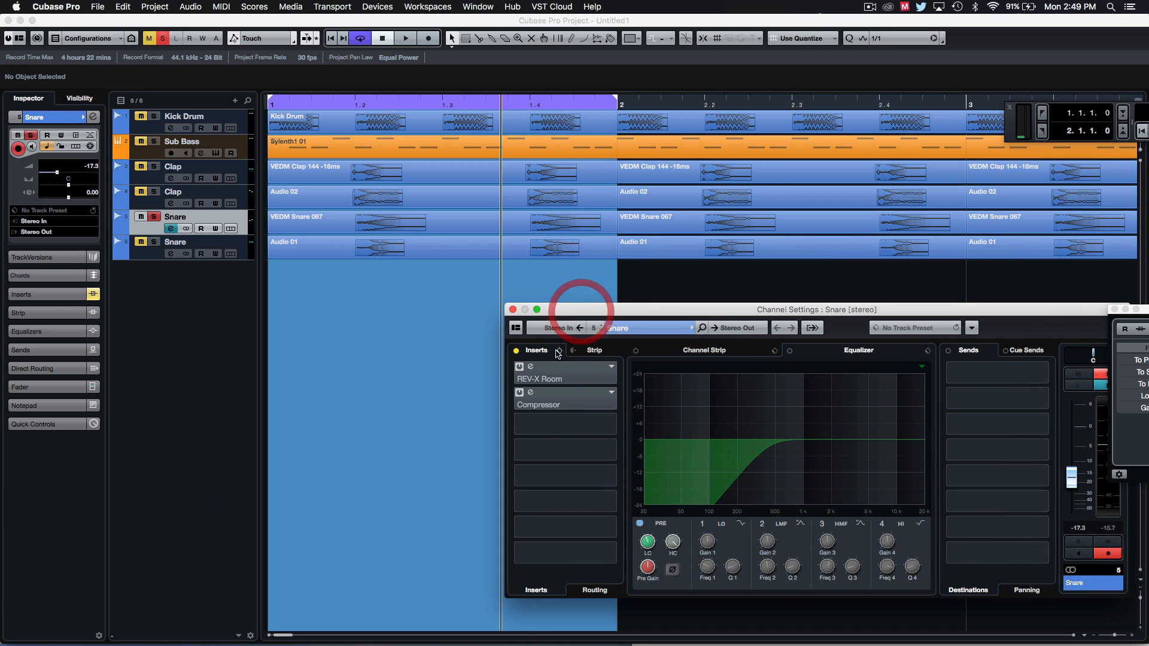
click(520, 371)
key(space)
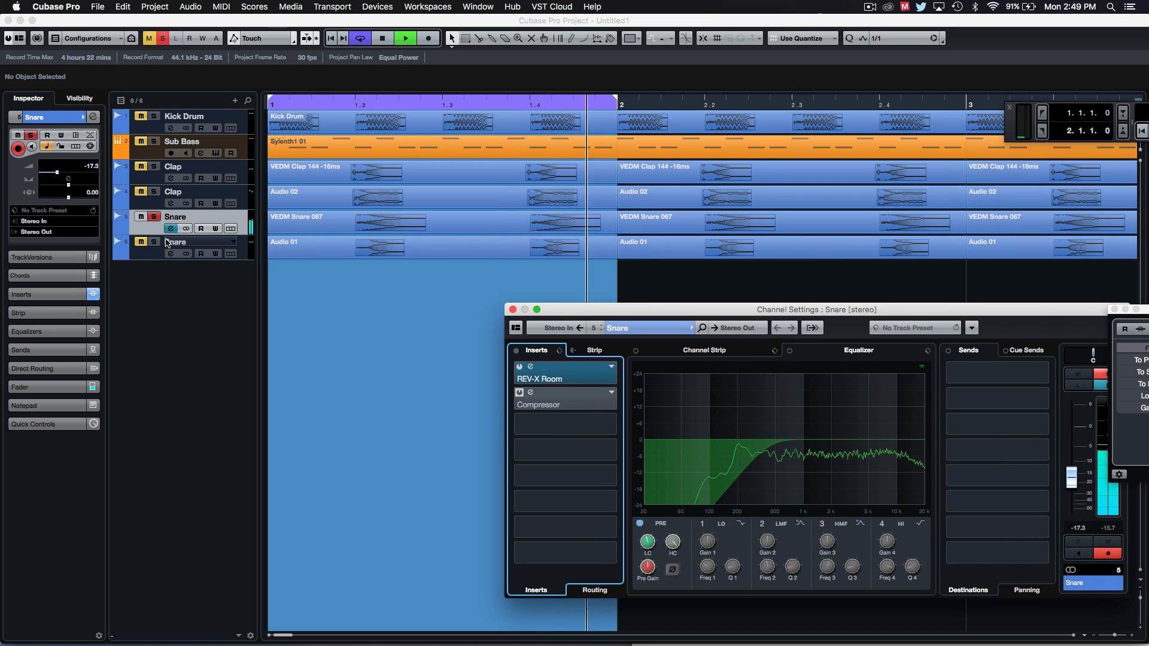
key(space)
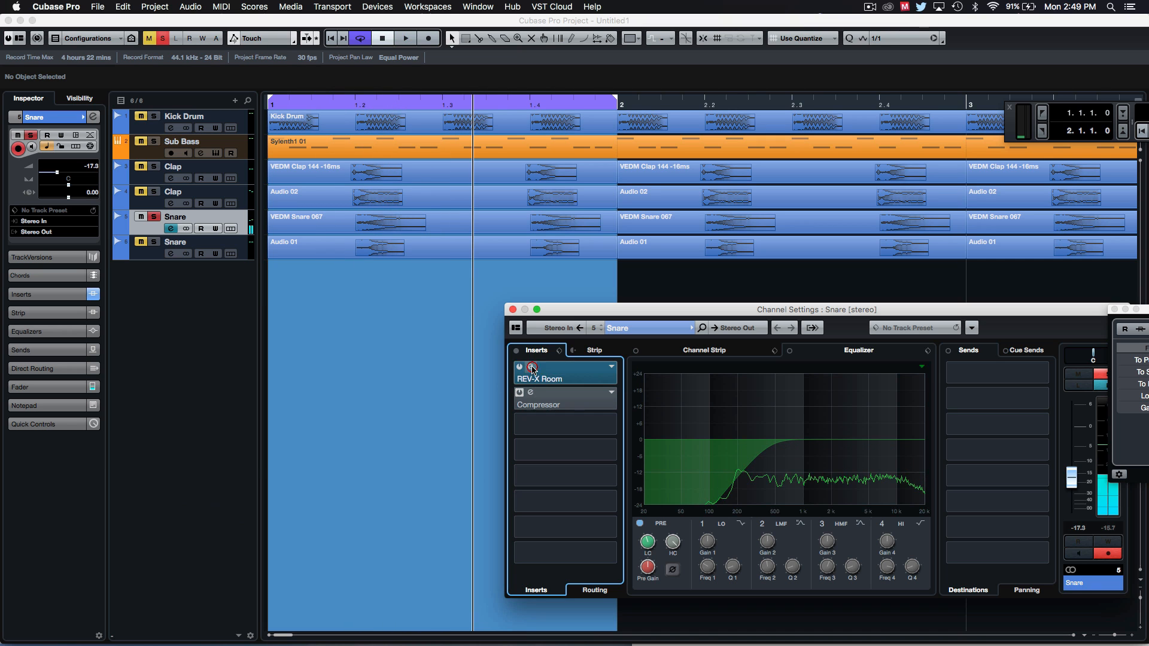
Step: Open the REV-X Room editor, check its mix amount while the Snare loop plays, and close the editor
click(530, 374)
key(space)
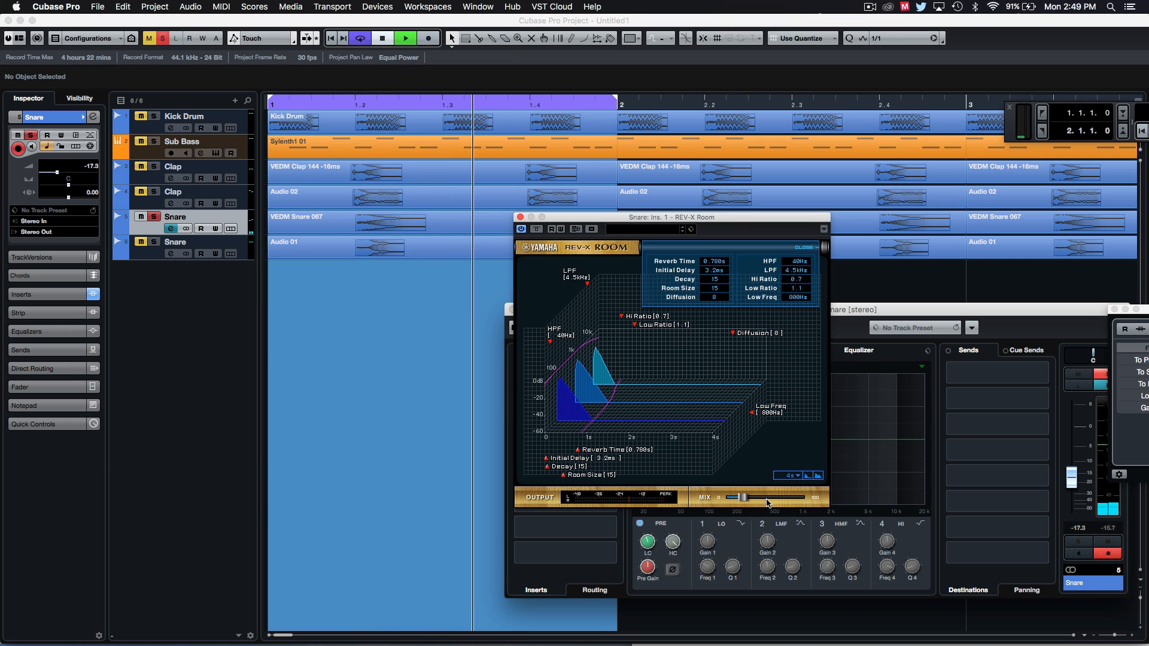
mouse_move(746, 501)
mouse_down()
mouse_move(834, 497)
mouse_move(742, 500)
mouse_up()
key(space)
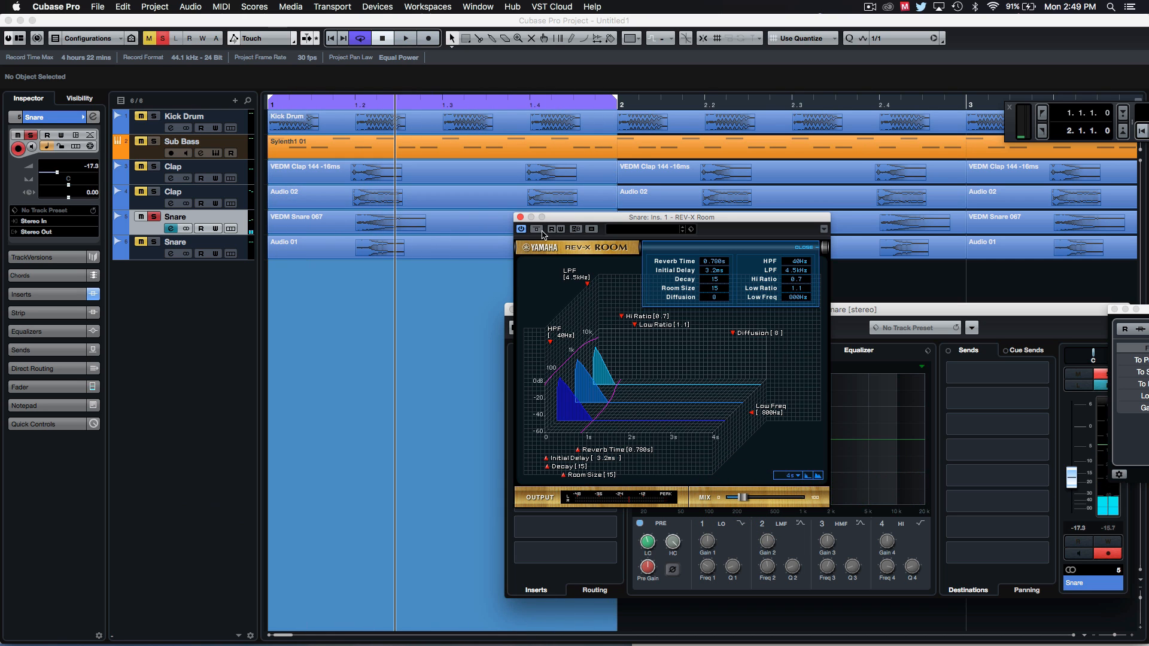
click(516, 217)
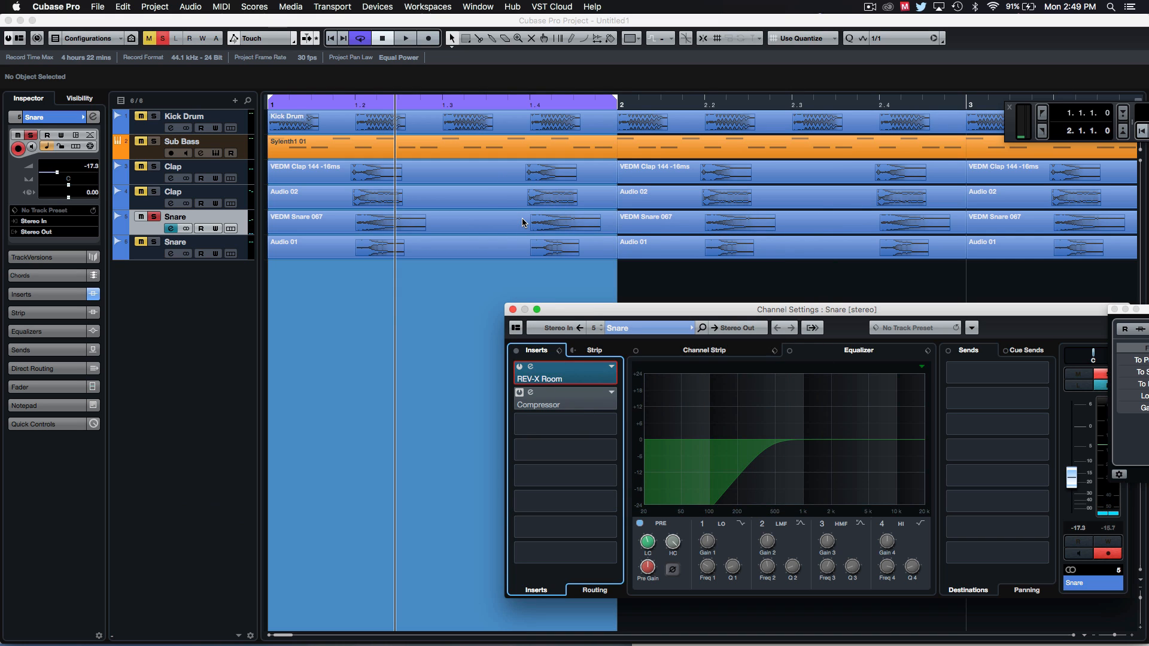
Step: Activate the Snare's Compressor insert, comparing the sound with it off and on during playback
click(519, 395)
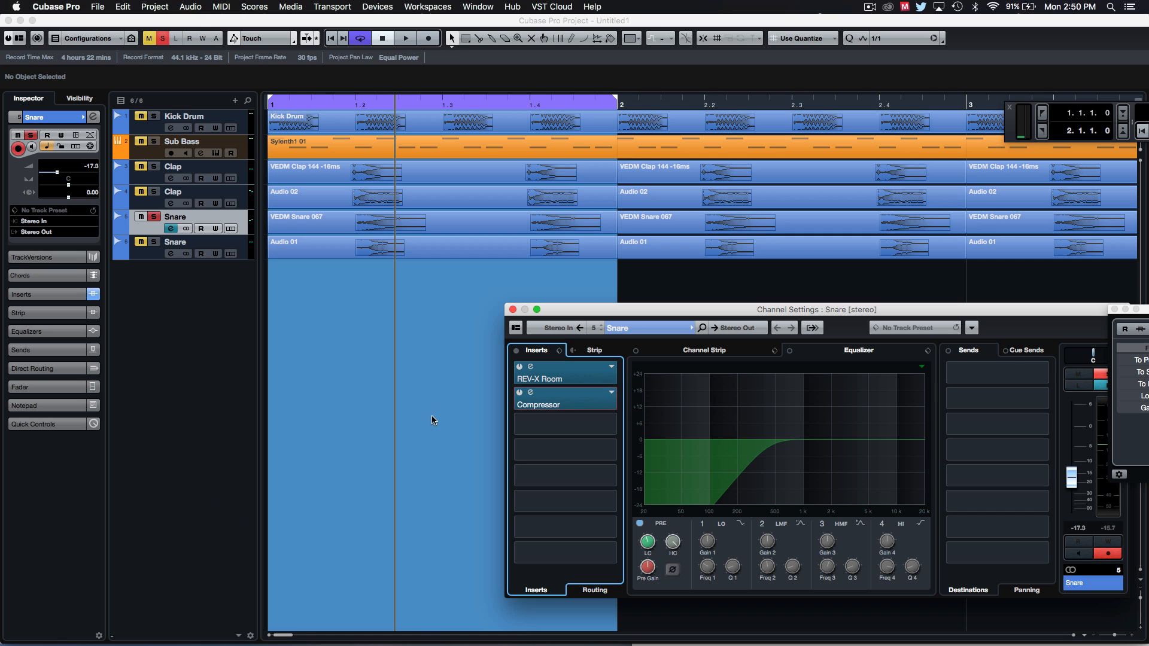
click(519, 392)
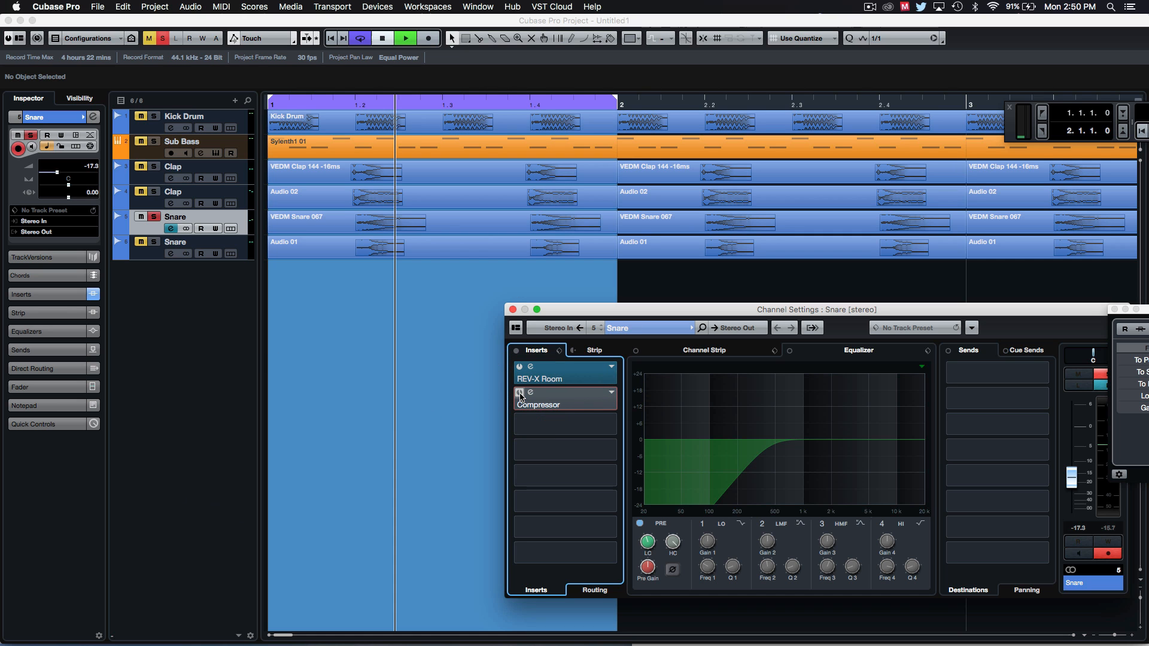
key(space)
click(519, 392)
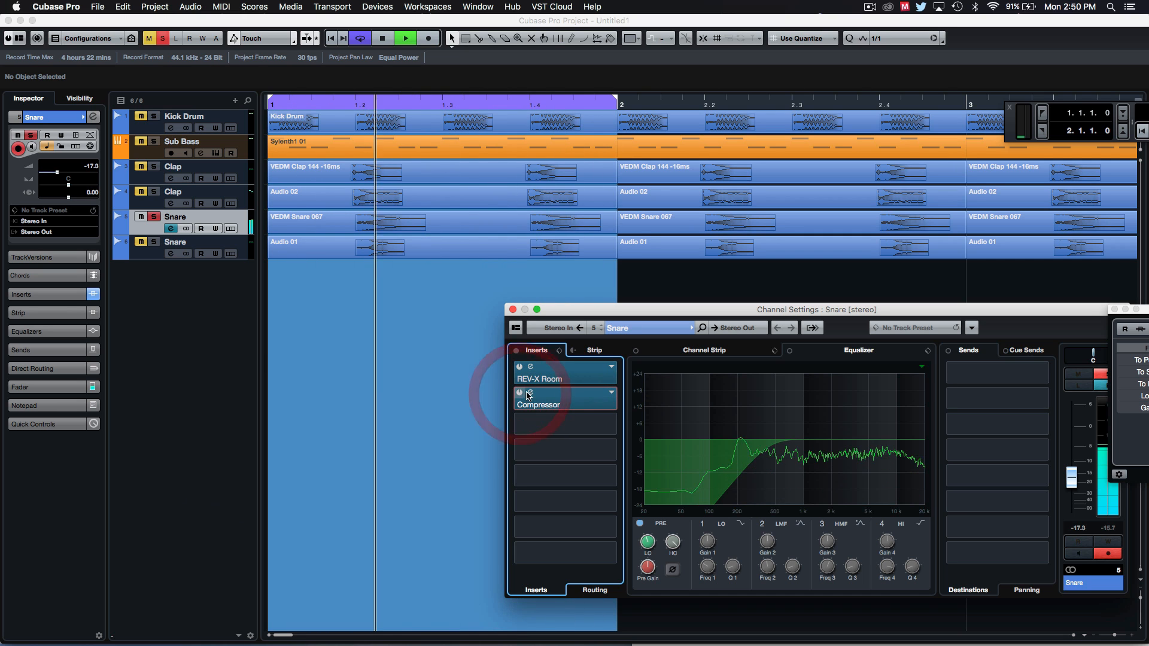
Step: Examine the Snare's Compressor settings during playback, and close the plug-in and channel settings
click(530, 392)
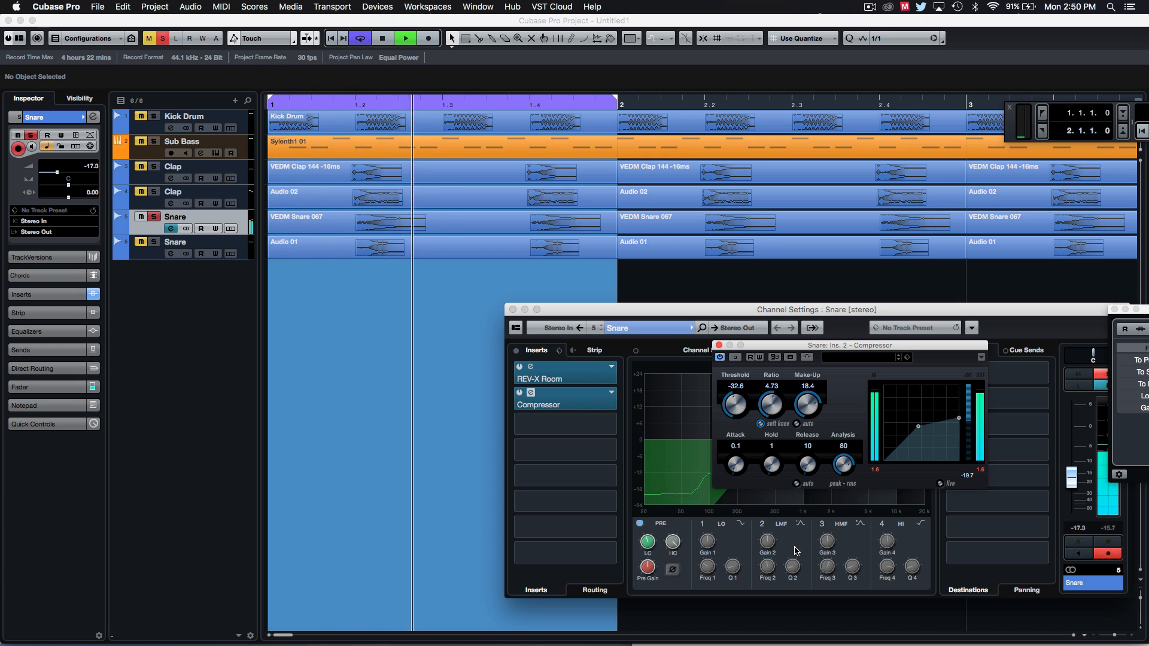
key(space)
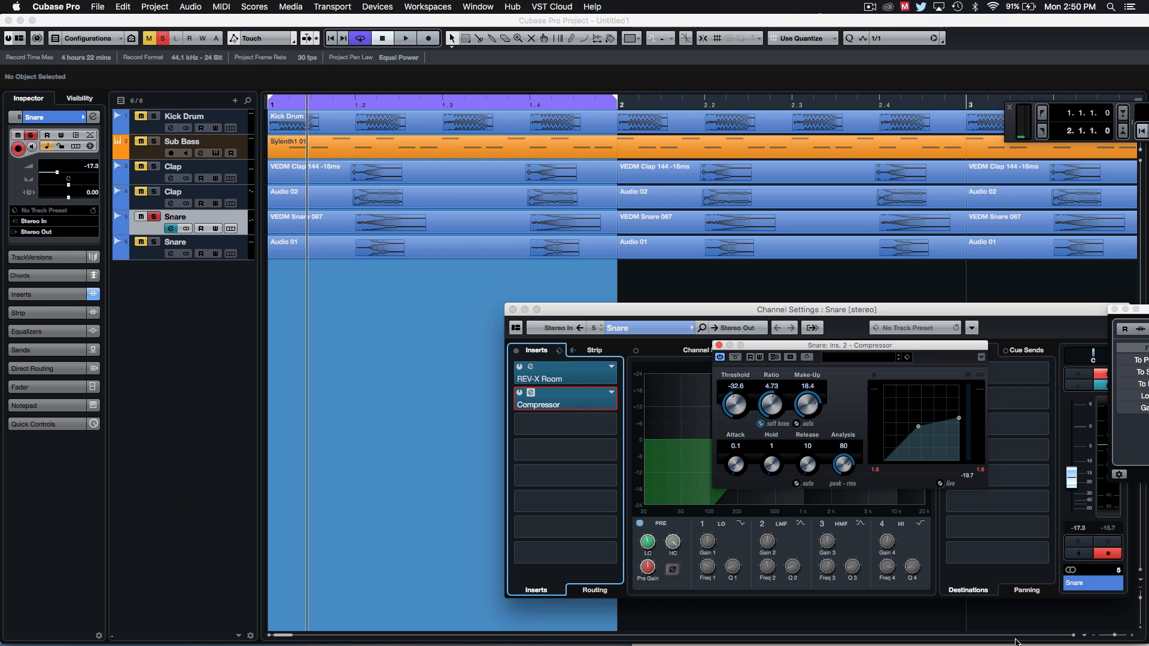
click(719, 346)
click(512, 309)
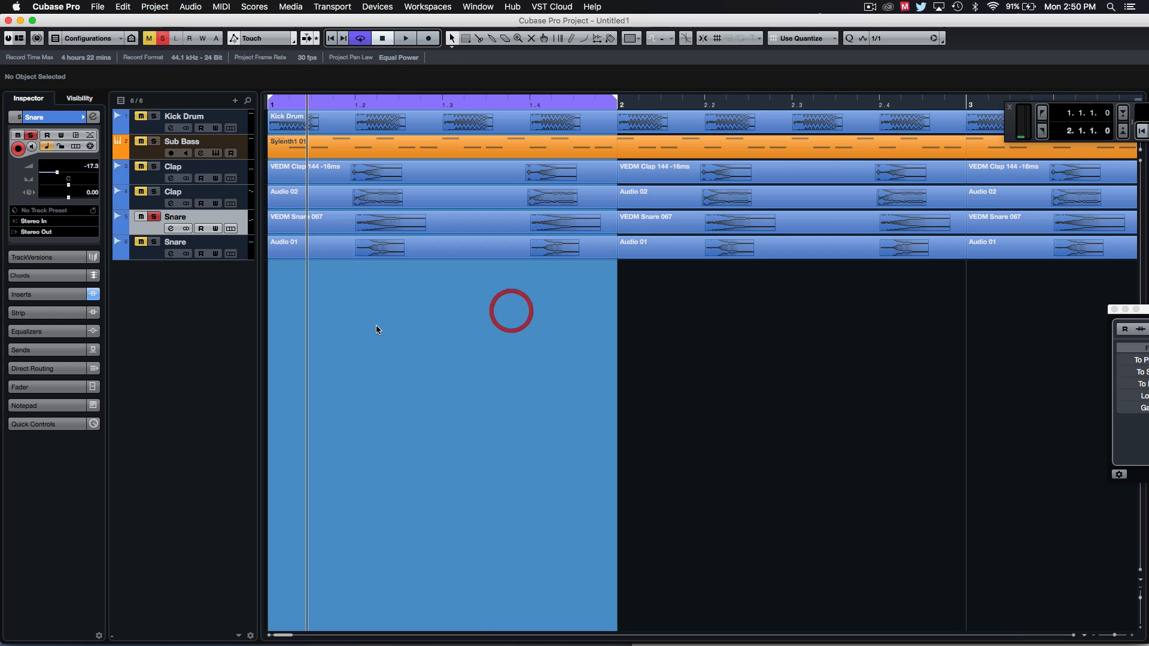
Step: Unsolo the Snare track and play the loop, toggling the Sub Bass mute to hear the layered drums with and without it
click(154, 216)
click(142, 141)
key(space)
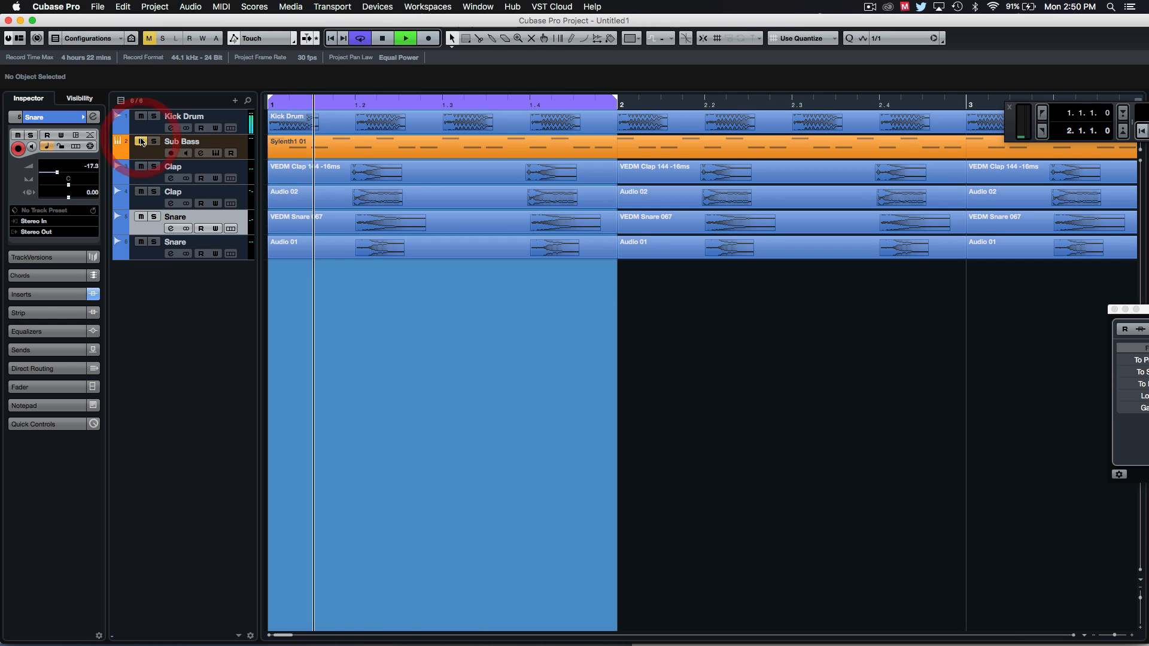
double_click(141, 142)
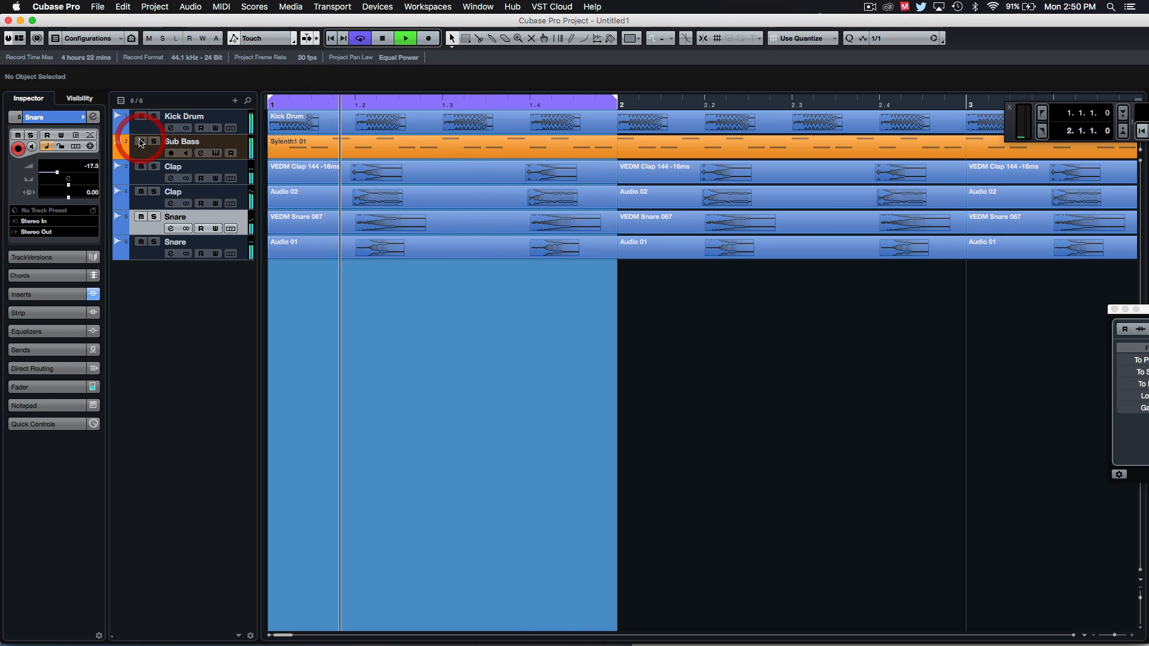
key(space)
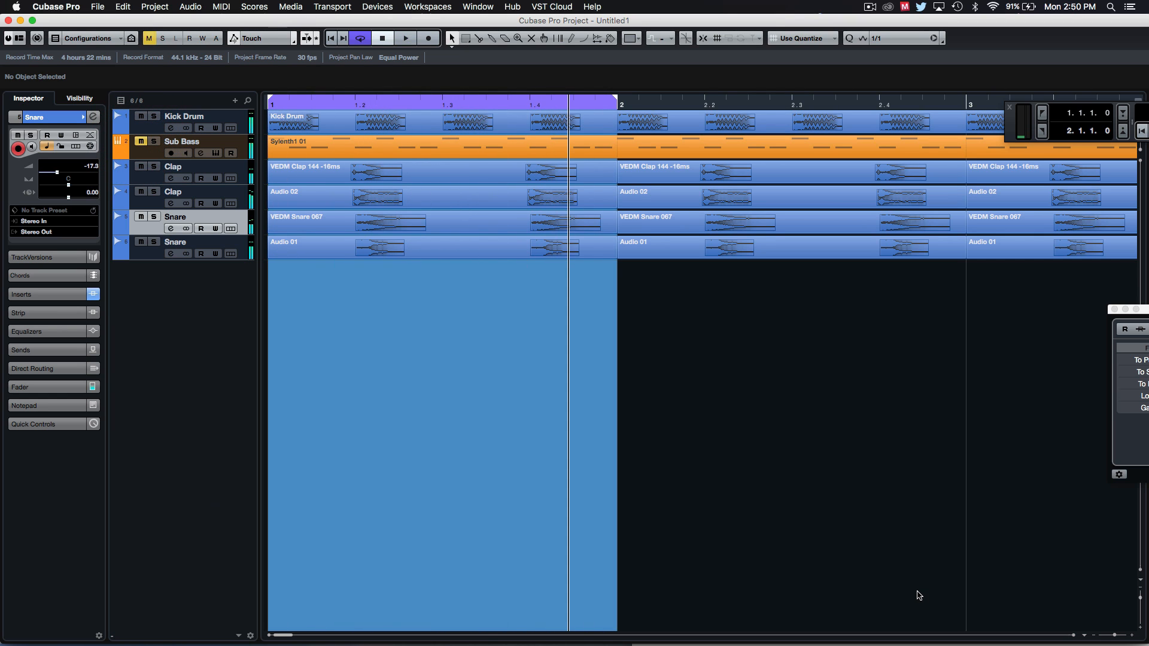
Step: Select the four clap and snare events in the first bar and render them in place onto one new audio track
click(917, 594)
click(314, 316)
drag(430, 361, 508, 177)
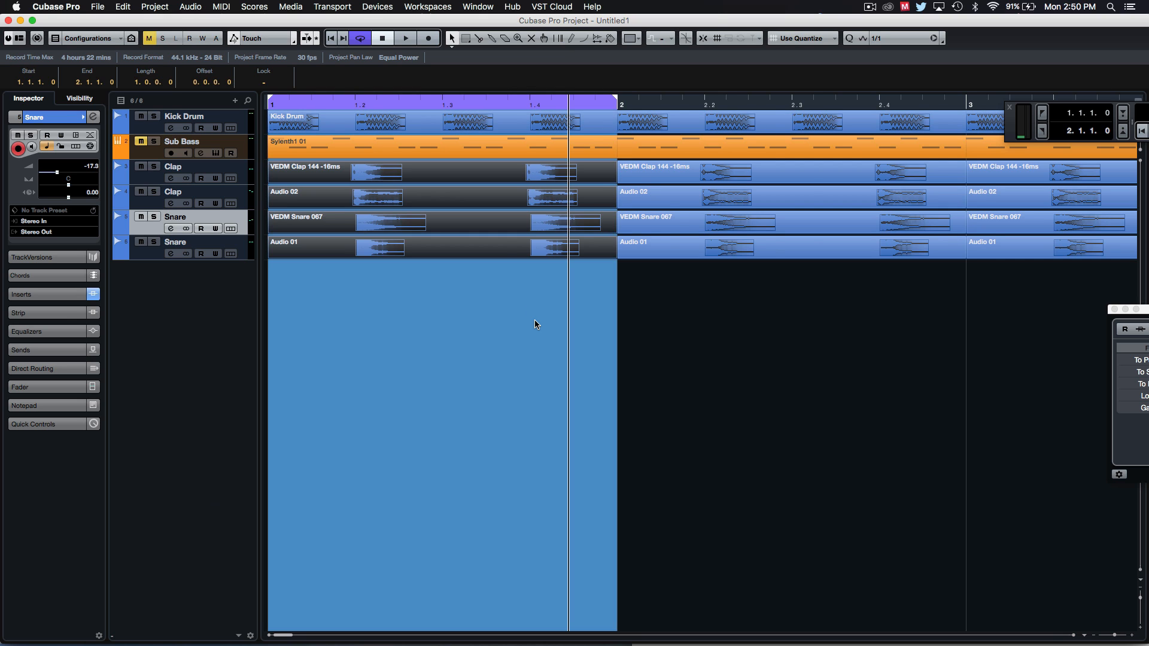
key(g)
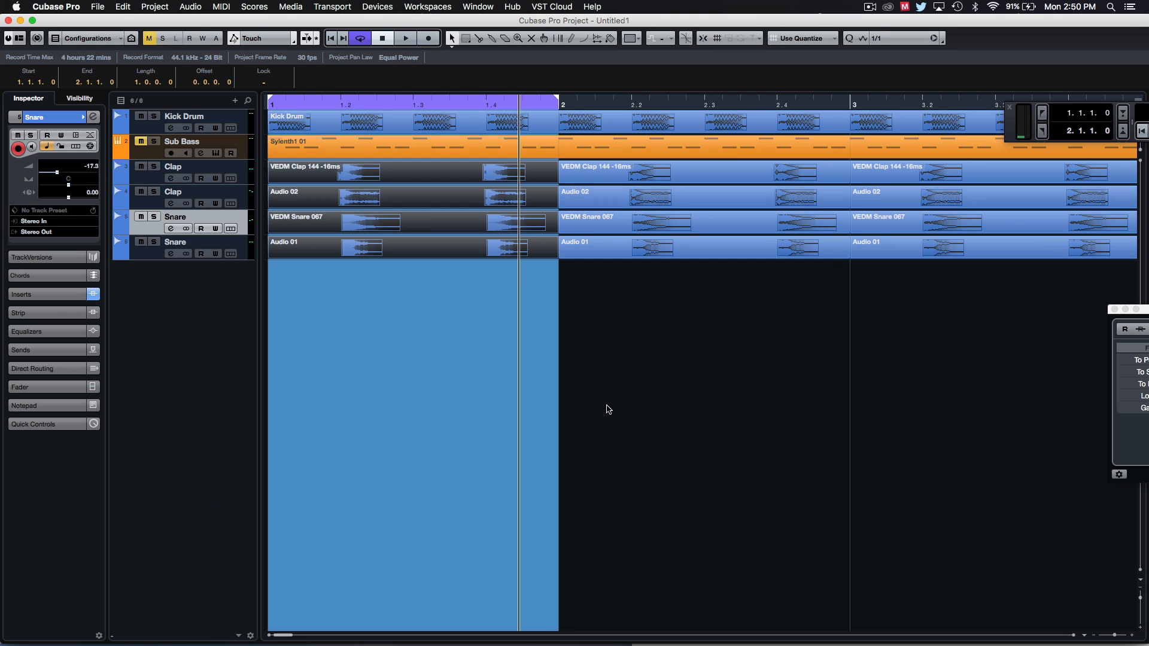
click(557, 393)
drag(338, 294, 395, 174)
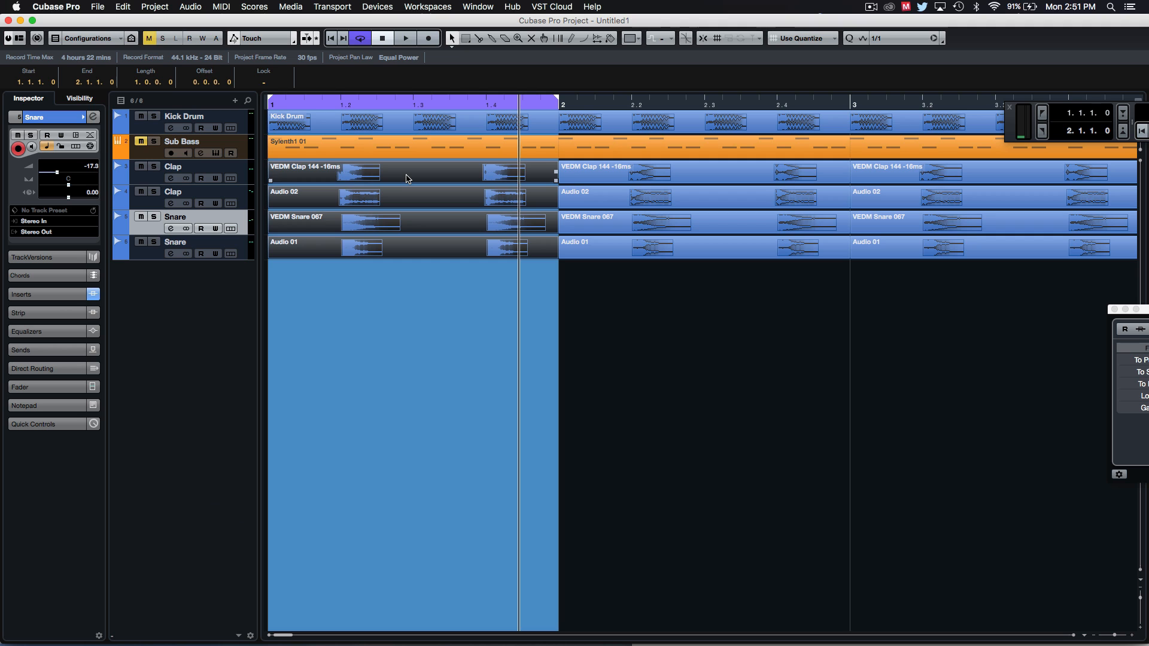
click(969, 431)
drag(446, 309, 326, 167)
key(super+shift+r)
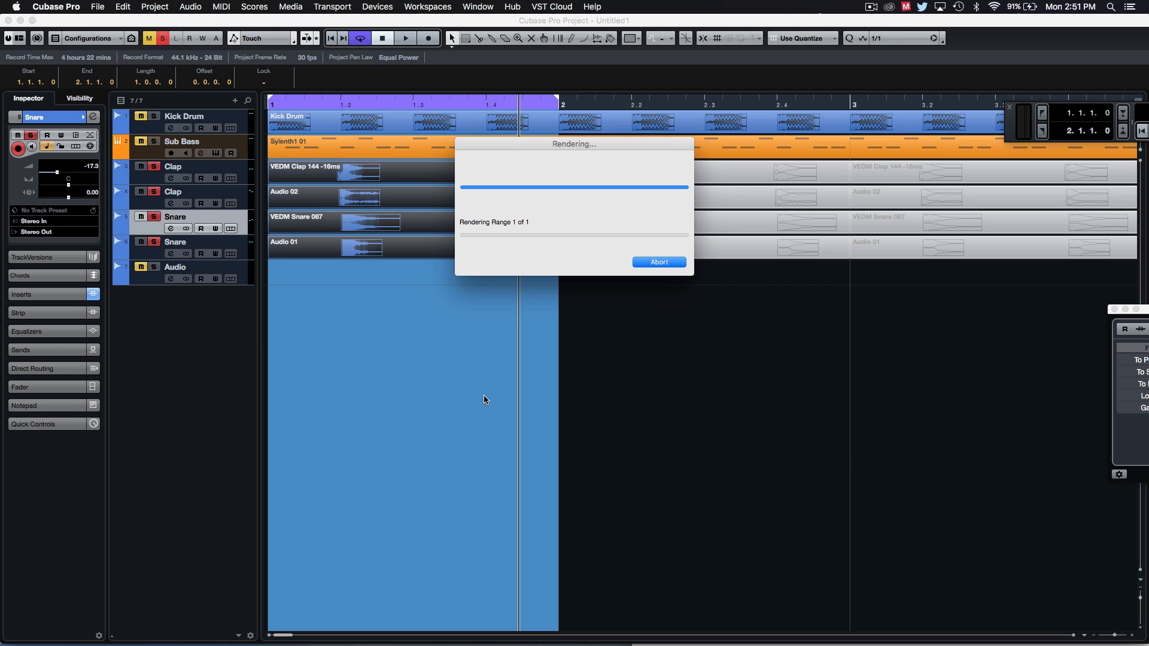
Step: Audition the newly rendered clap and snare layer in solo, unsolo its track, and deselect the rendered event
click(500, 418)
click(425, 268)
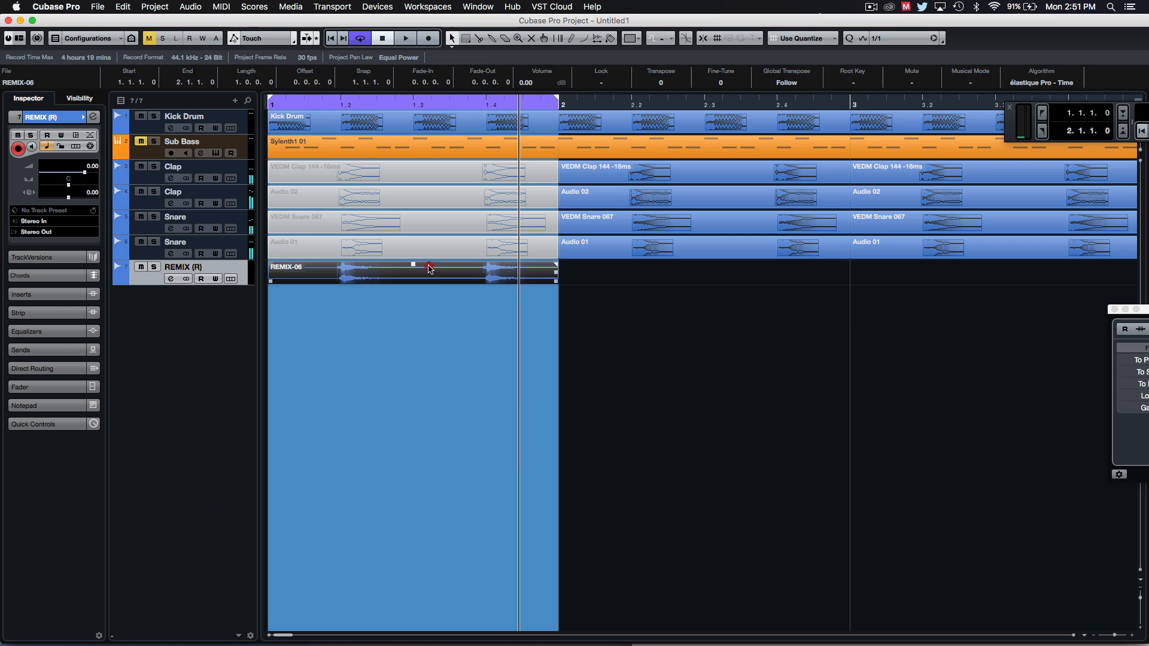
click(545, 386)
click(537, 278)
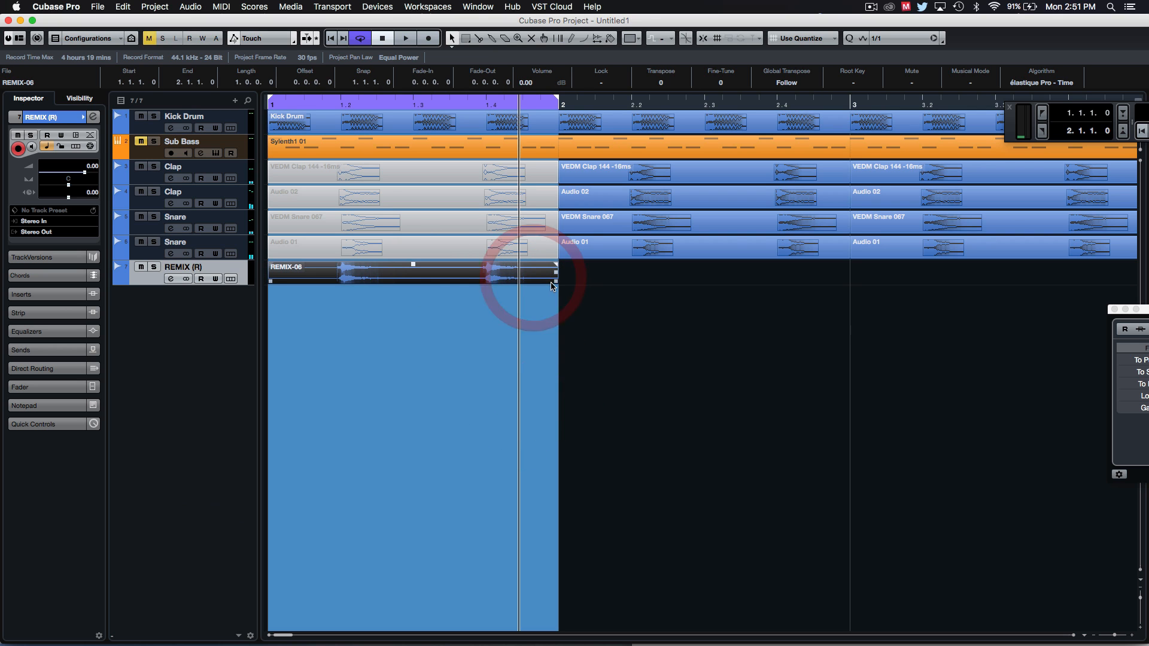
click(153, 267)
key(space)
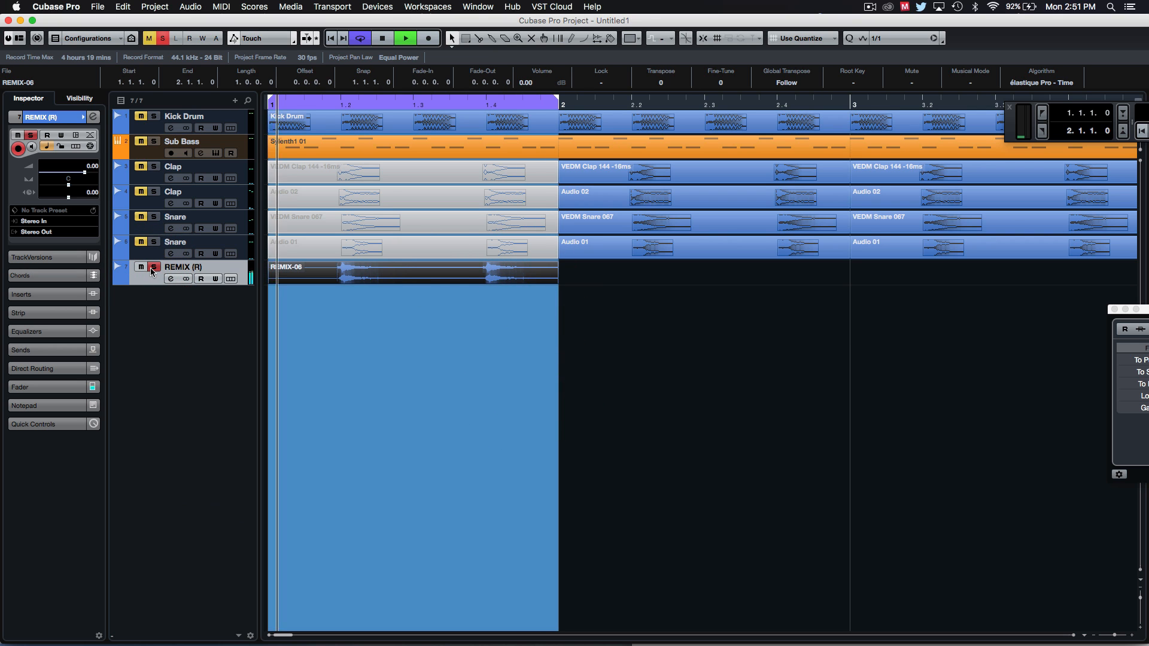
key(space)
click(154, 268)
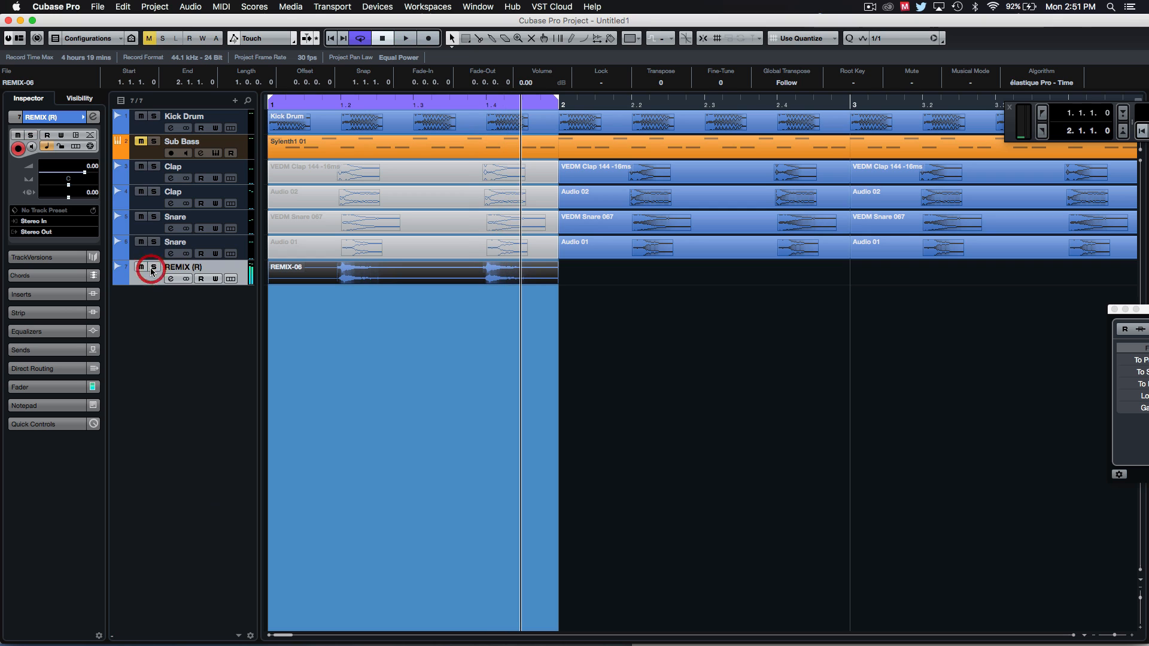
click(887, 485)
click(600, 404)
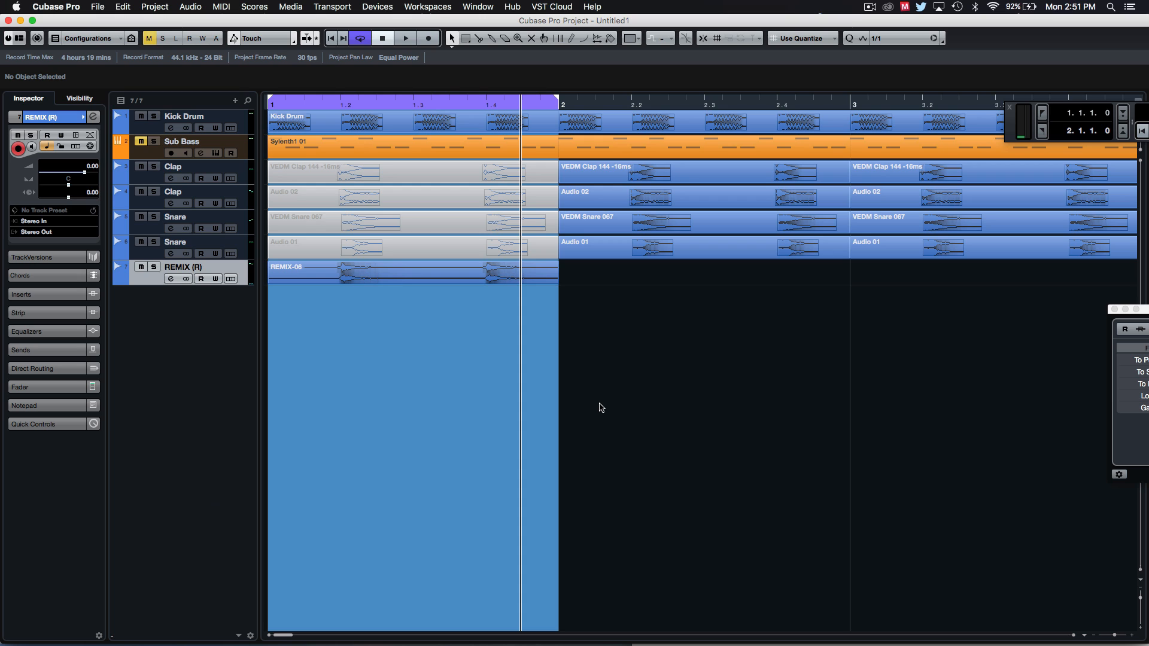
click(629, 366)
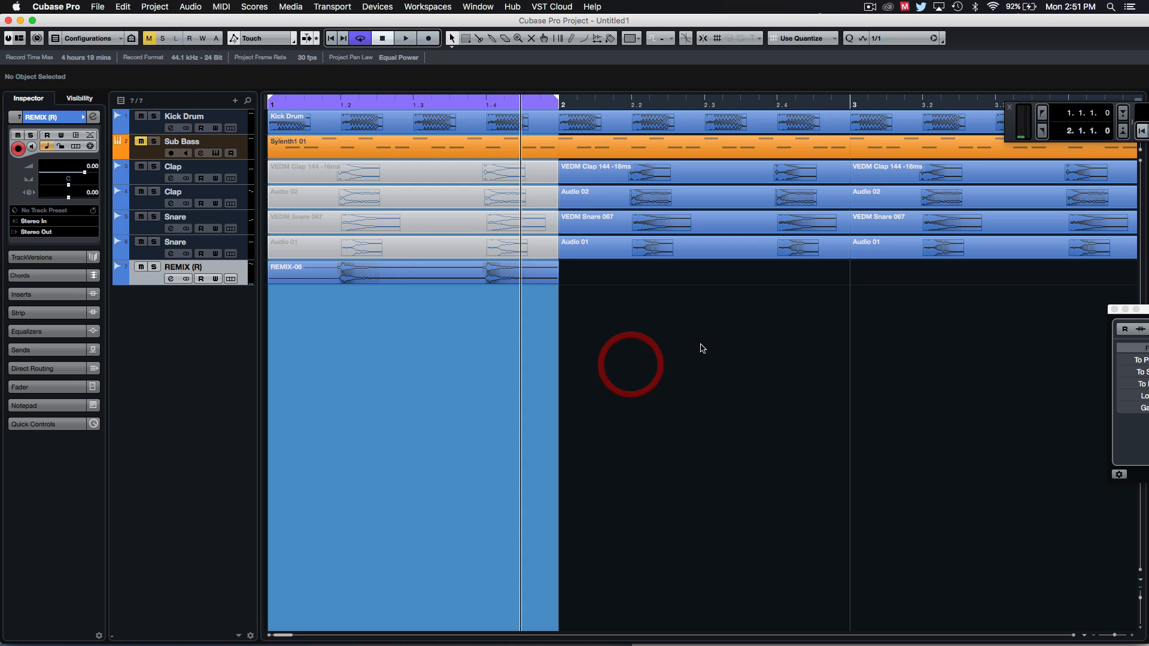
click(692, 294)
click(486, 357)
click(440, 356)
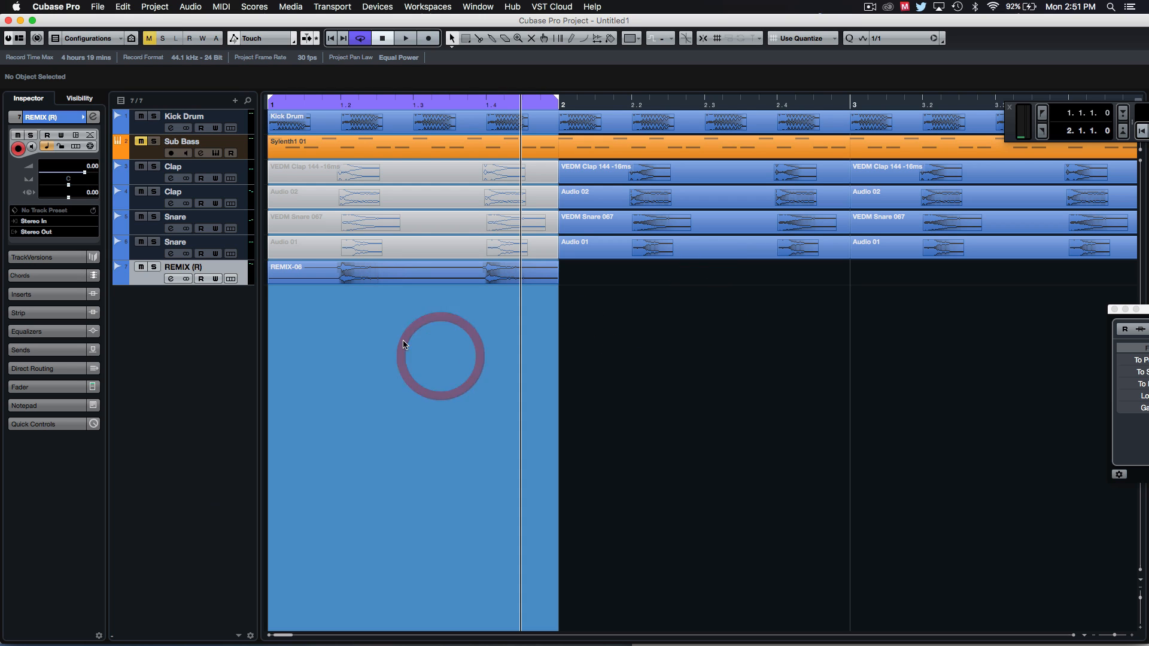
click(398, 340)
click(390, 321)
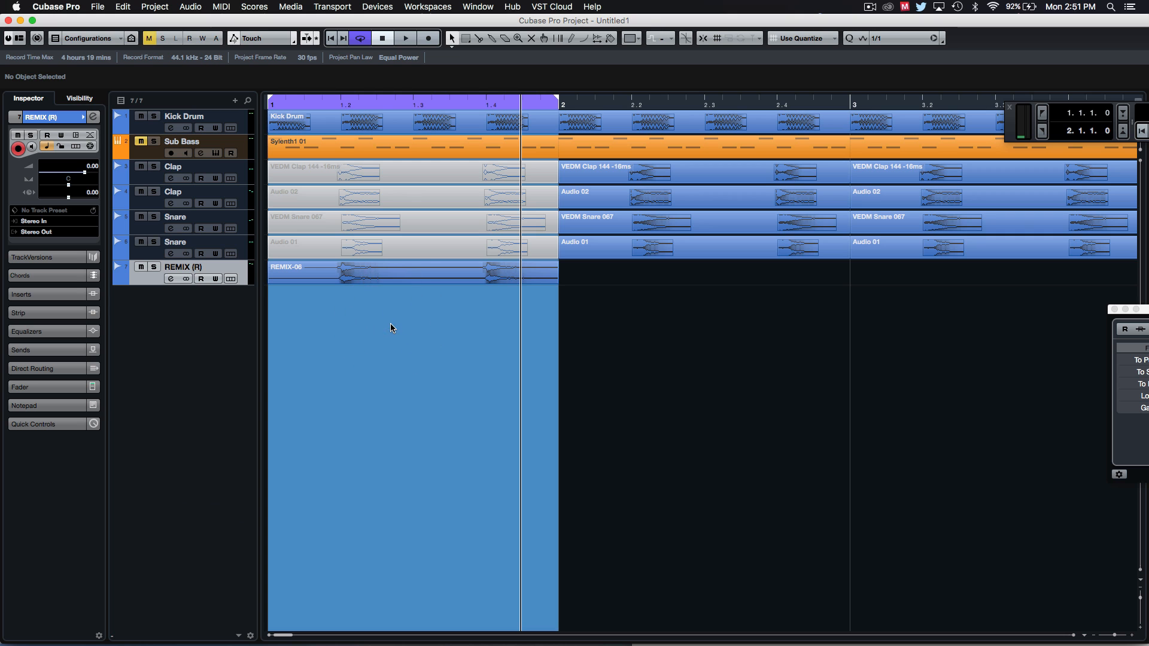